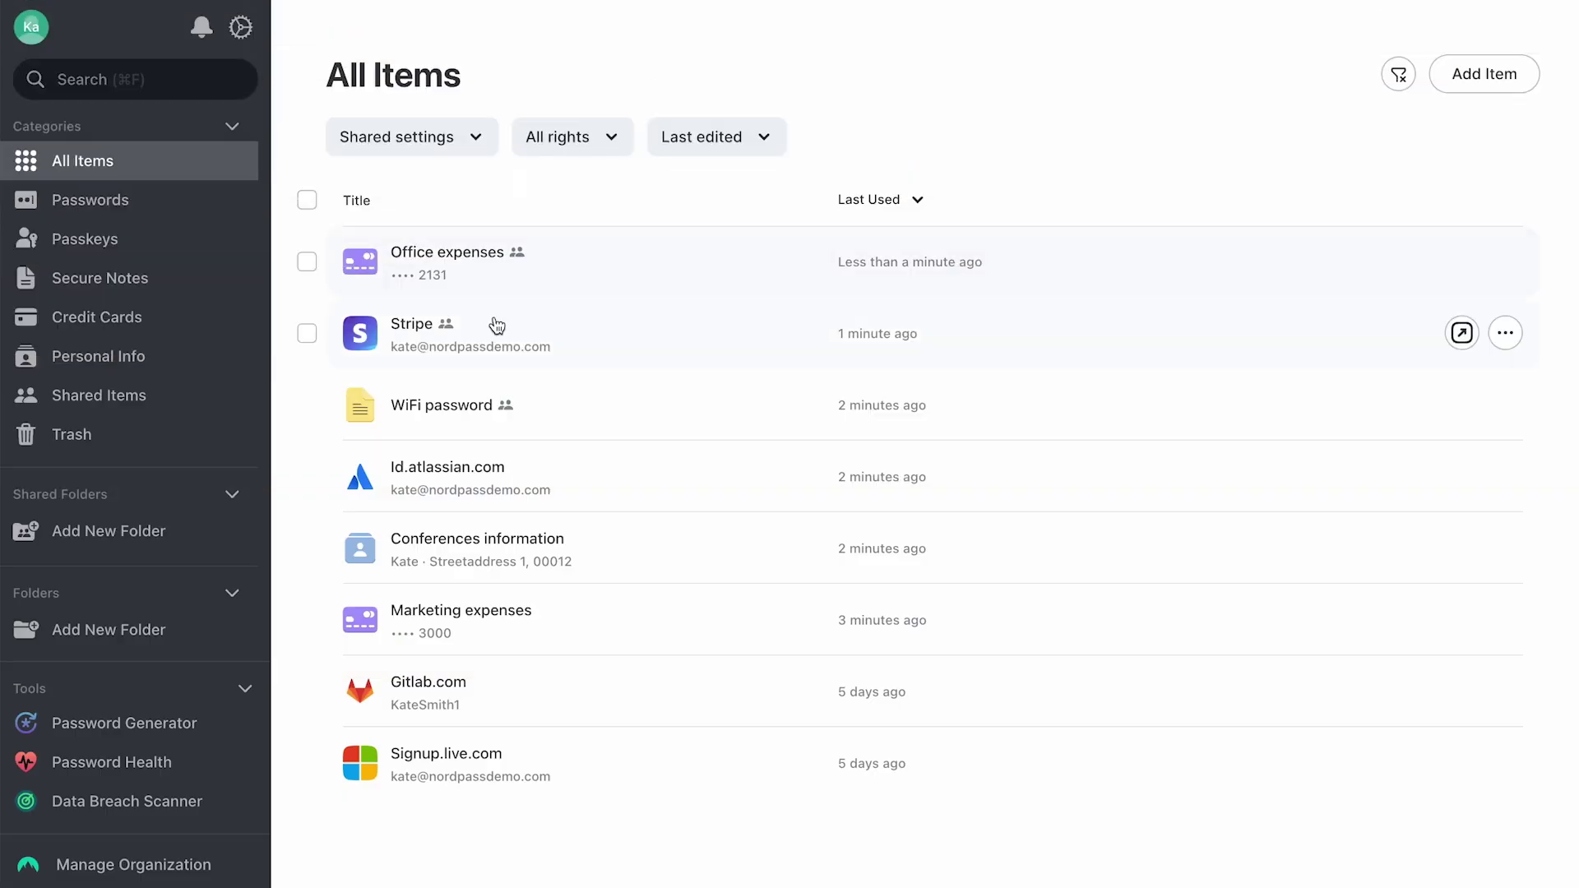
# Select Id.atlassian.com, Conferences information and Marketing expenses and start sharing them together
pyautogui.click(307, 477)
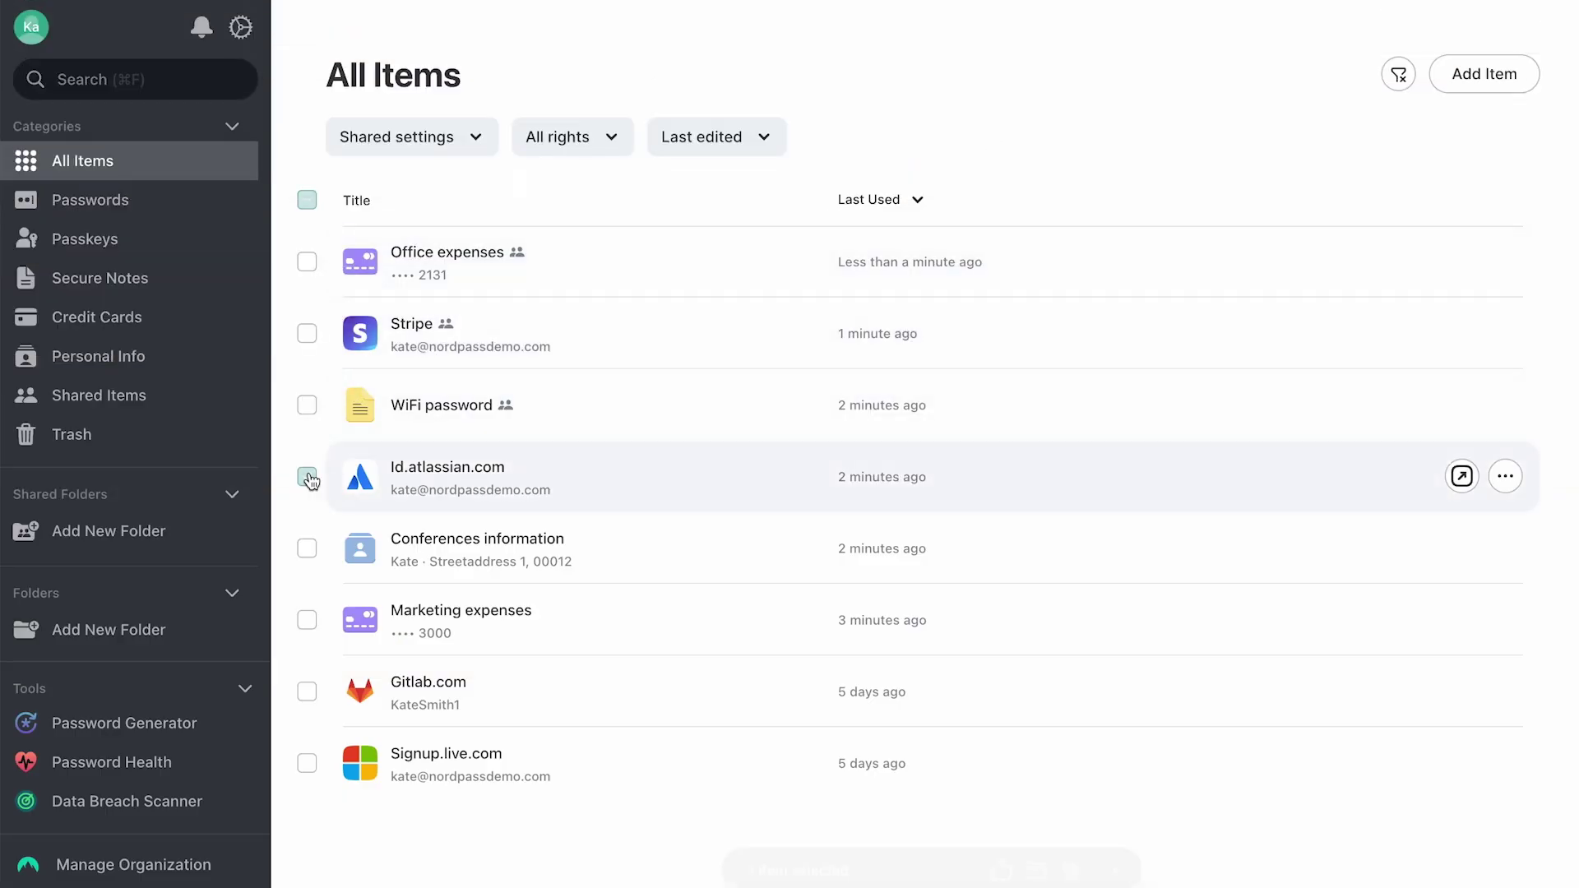
pyautogui.click(309, 548)
pyautogui.click(309, 622)
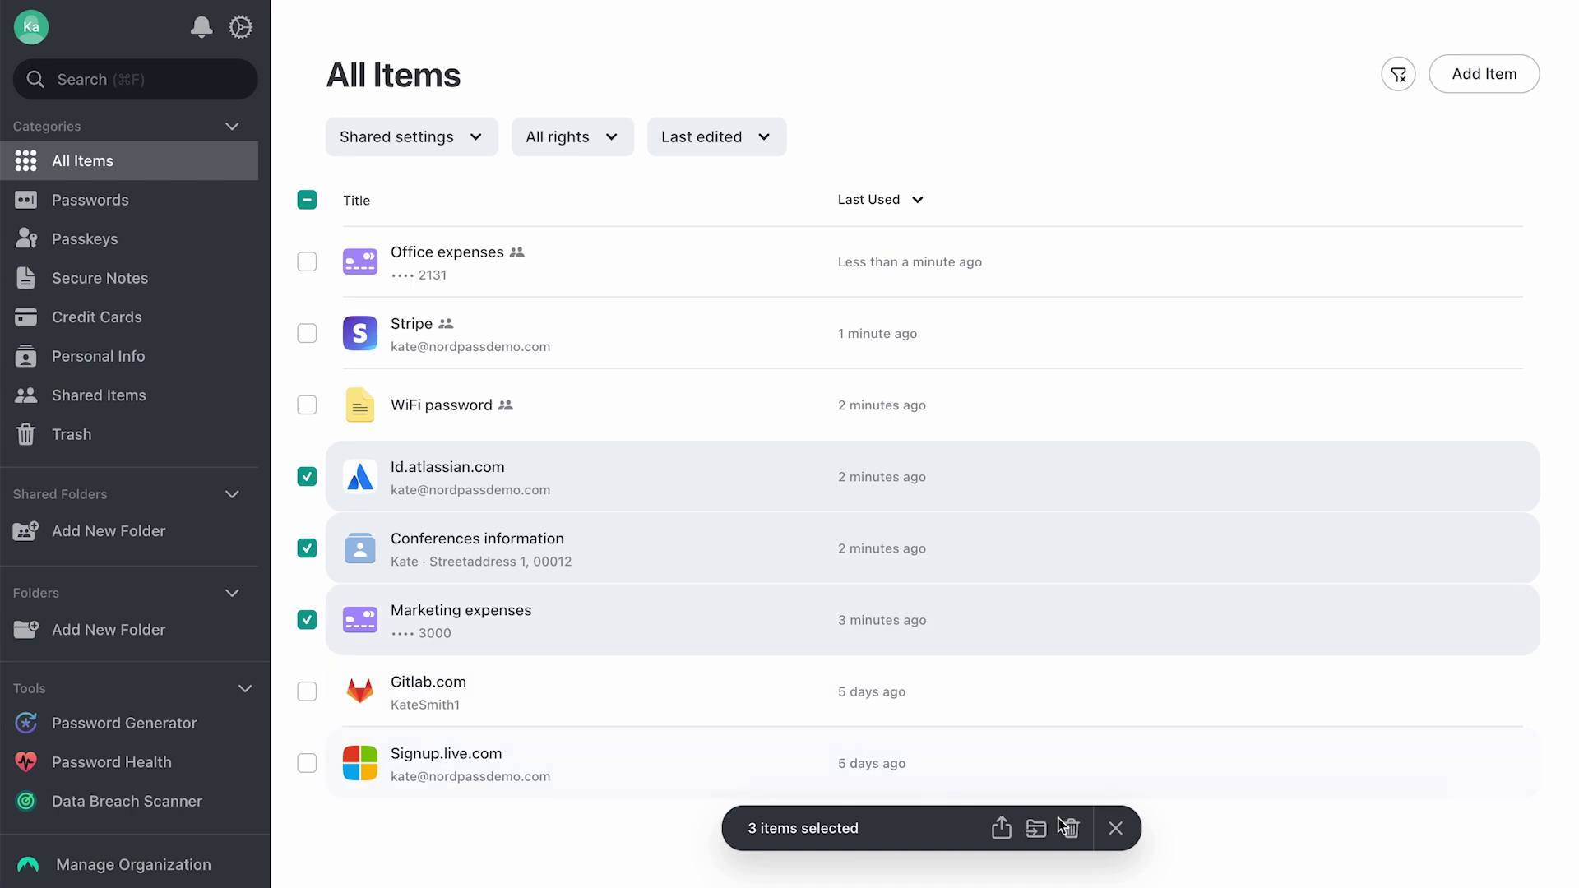
pyautogui.click(1002, 828)
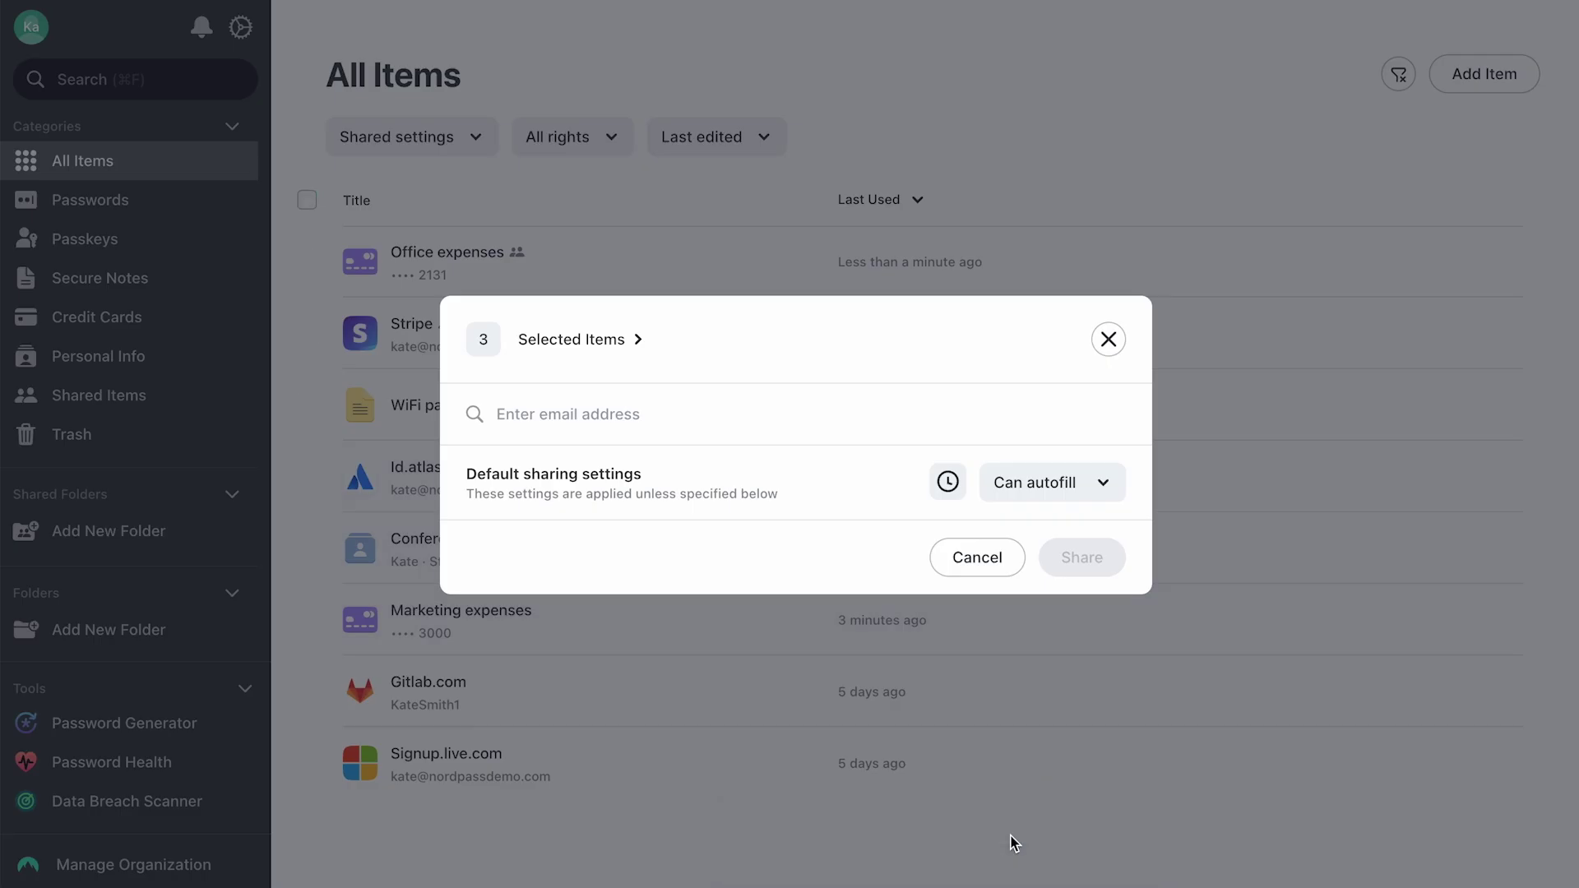
# Add three colleagues from the contact suggestions as recipients of the share
pyautogui.click(636, 414)
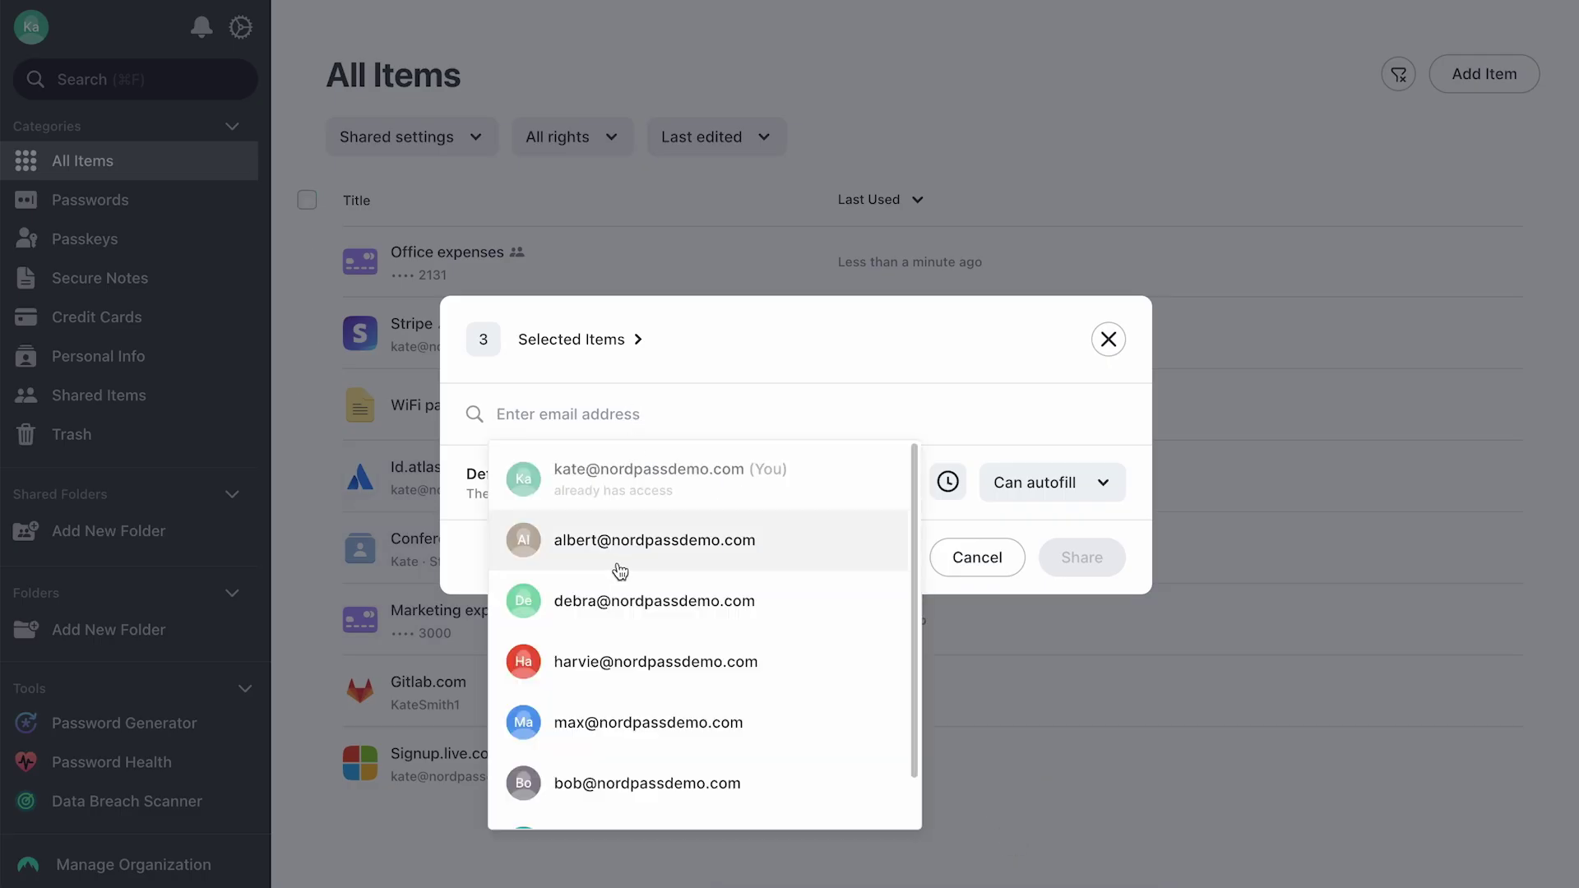
pyautogui.click(622, 574)
pyautogui.click(597, 504)
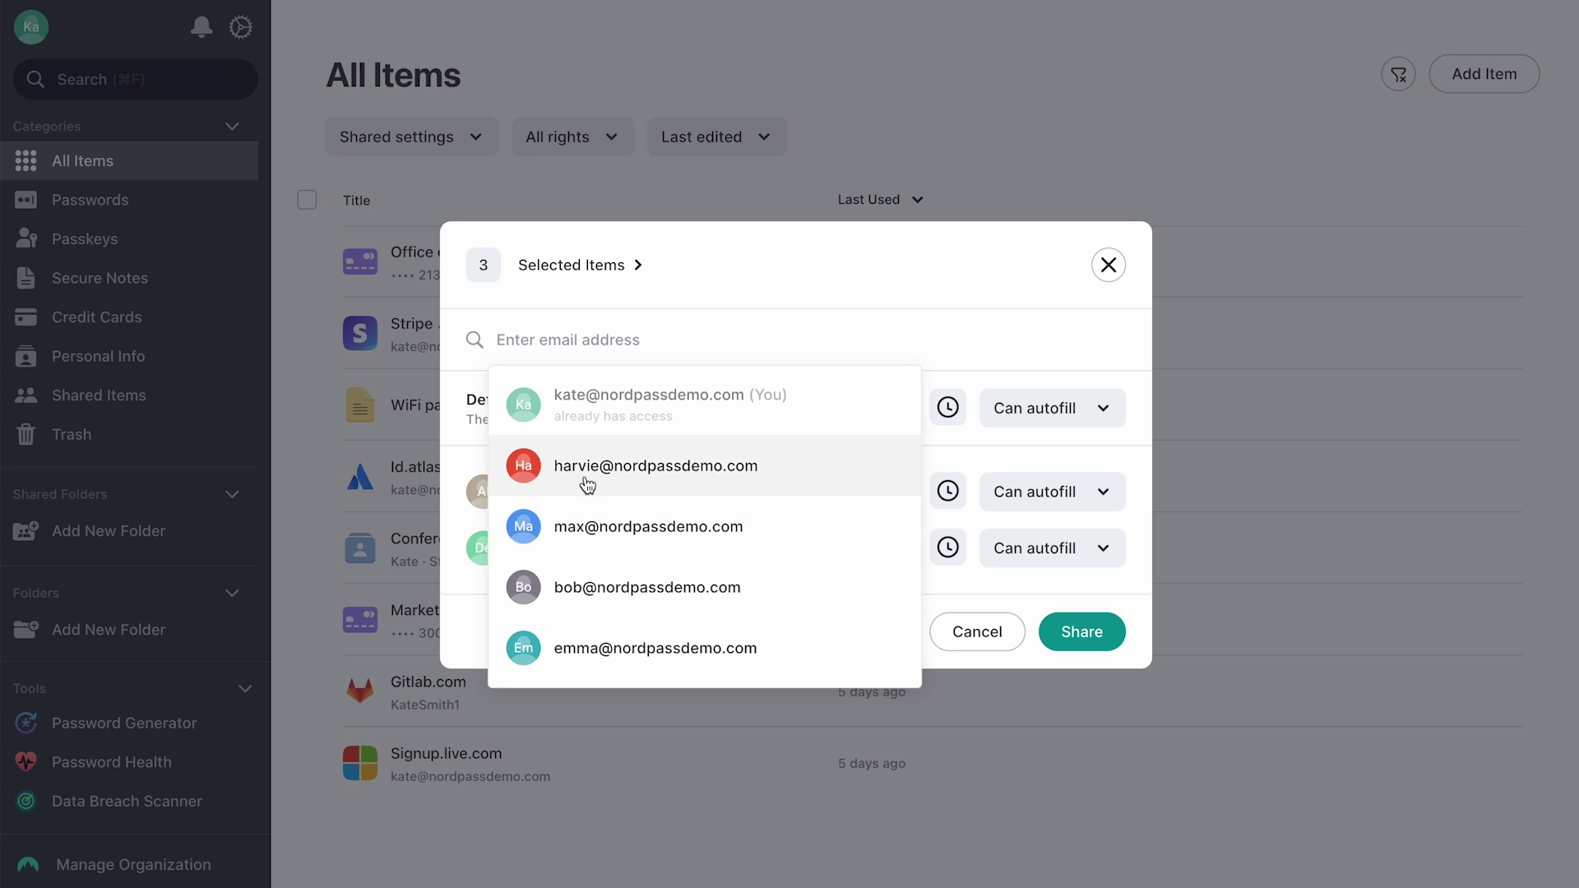
pyautogui.click(588, 485)
pyautogui.click(877, 274)
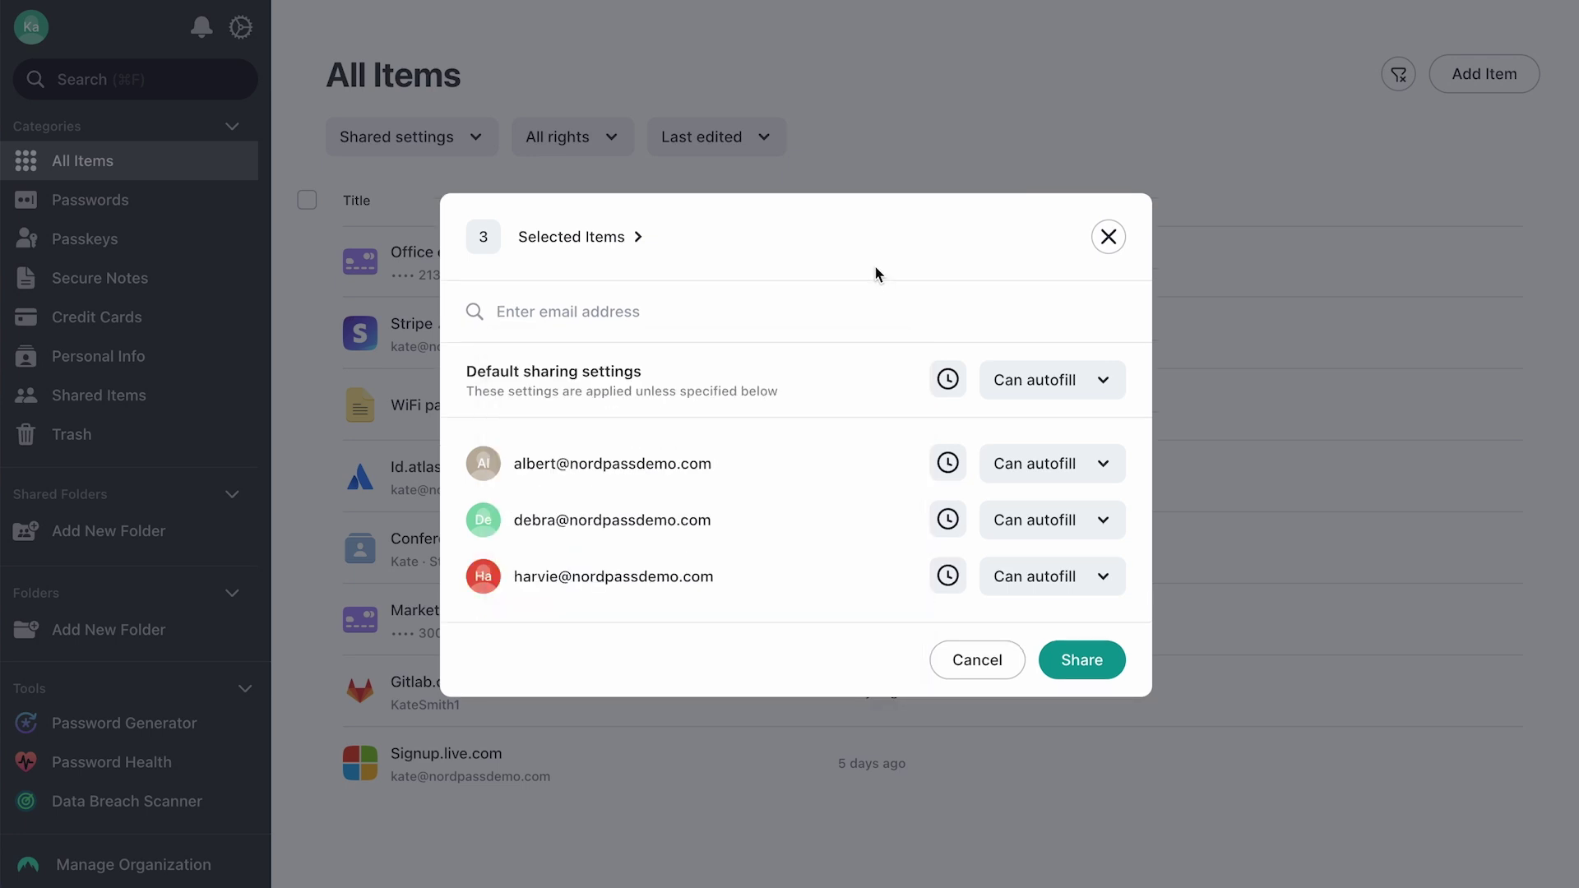
# Change the default sharing permission to Can view for all three recipients
pyautogui.click(1097, 388)
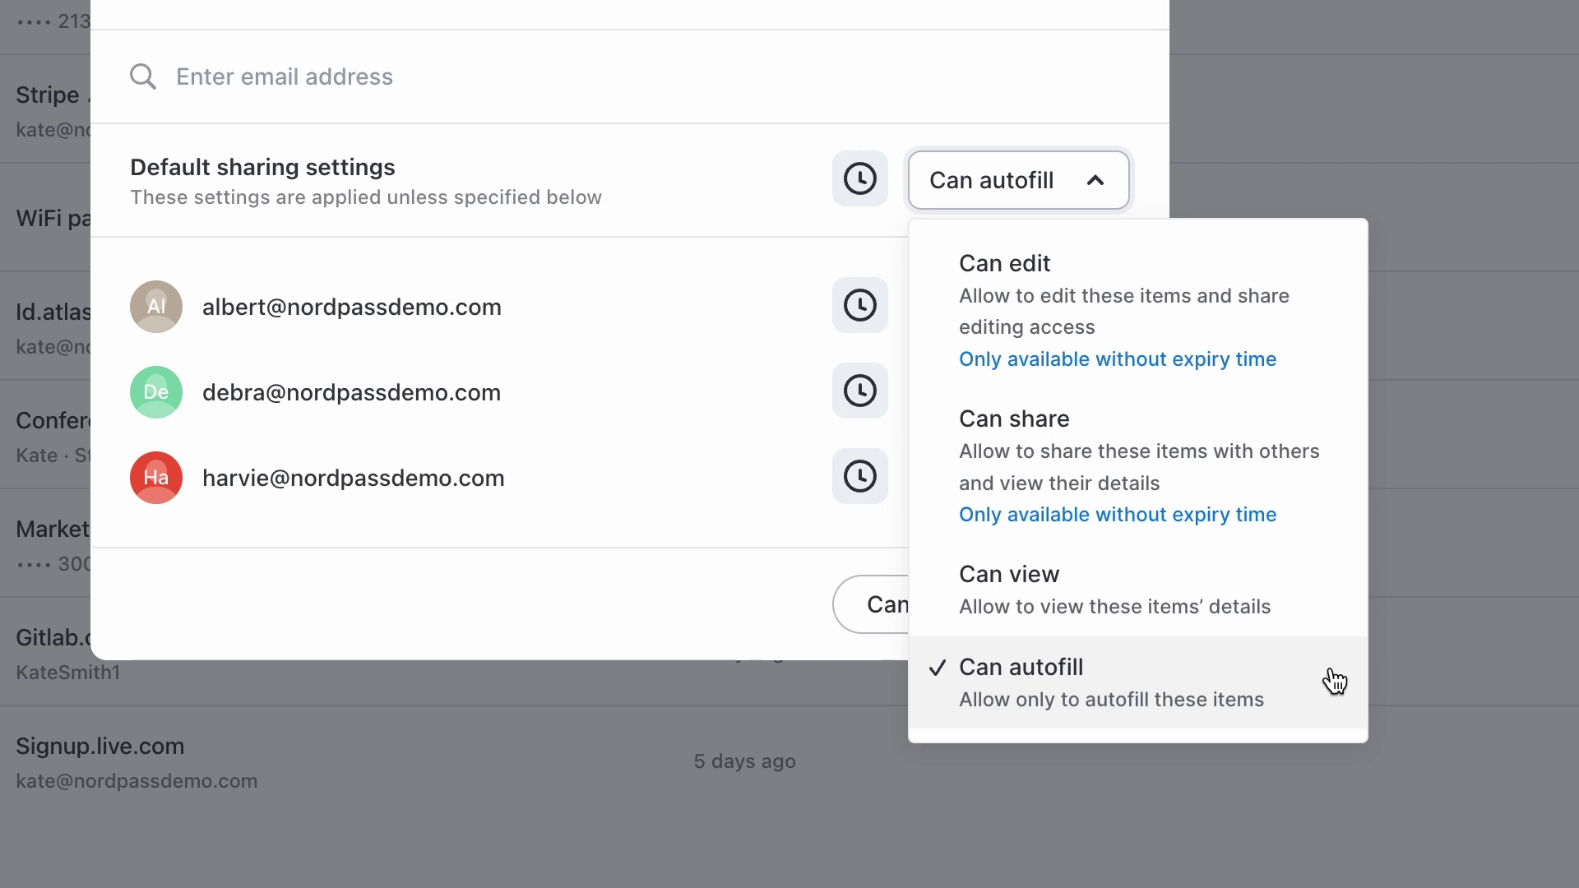
pyautogui.click(1333, 603)
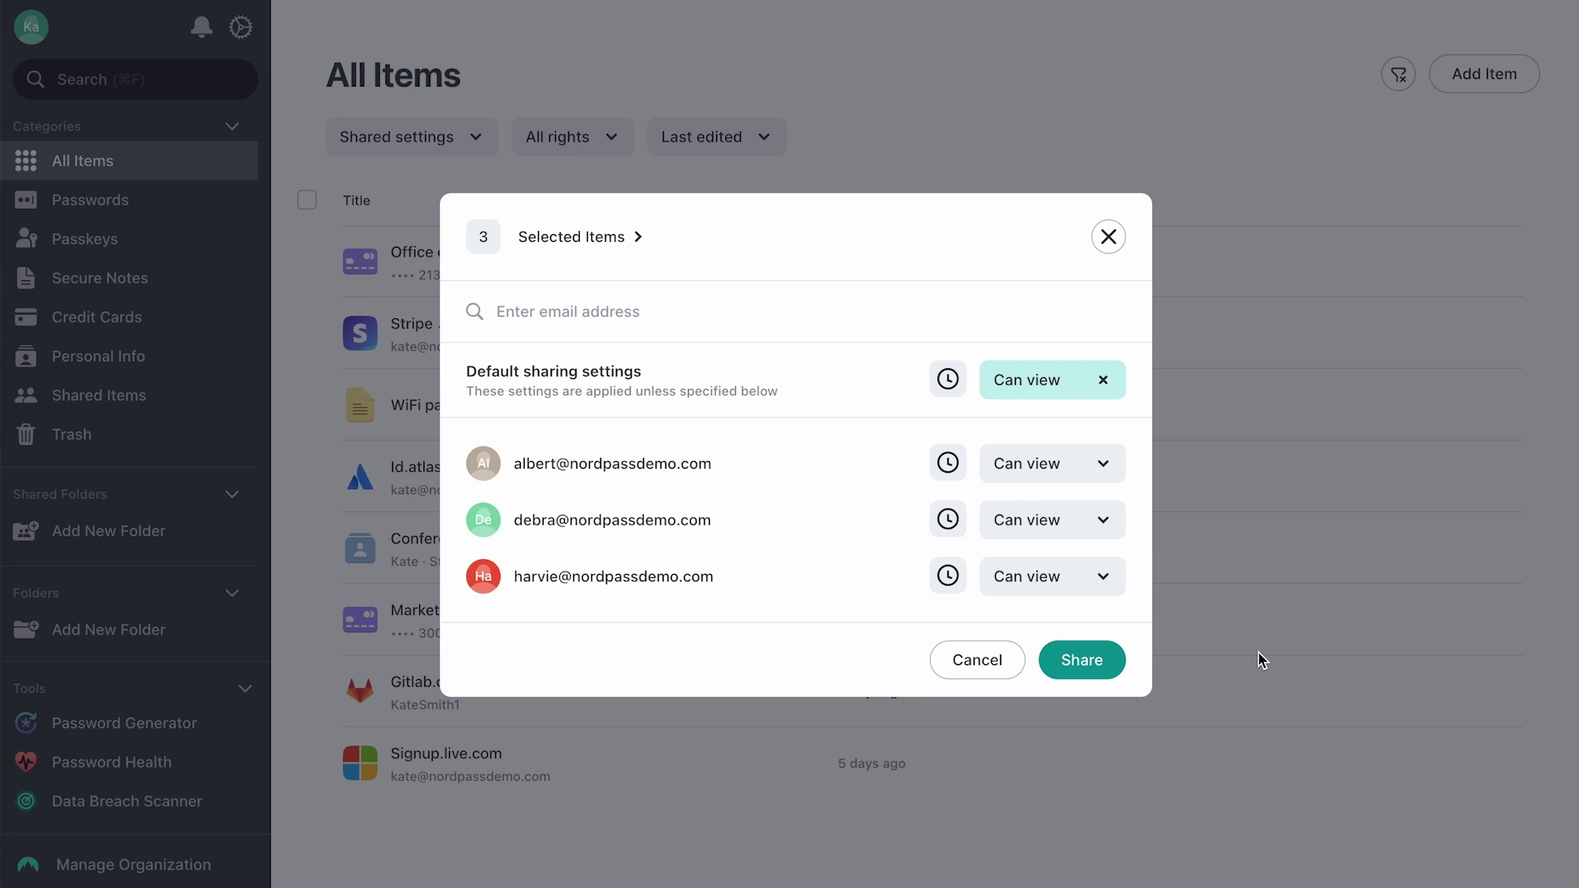
# Set the default access expiration to 7 days, leaving recipients' permissions unchanged
pyautogui.click(949, 380)
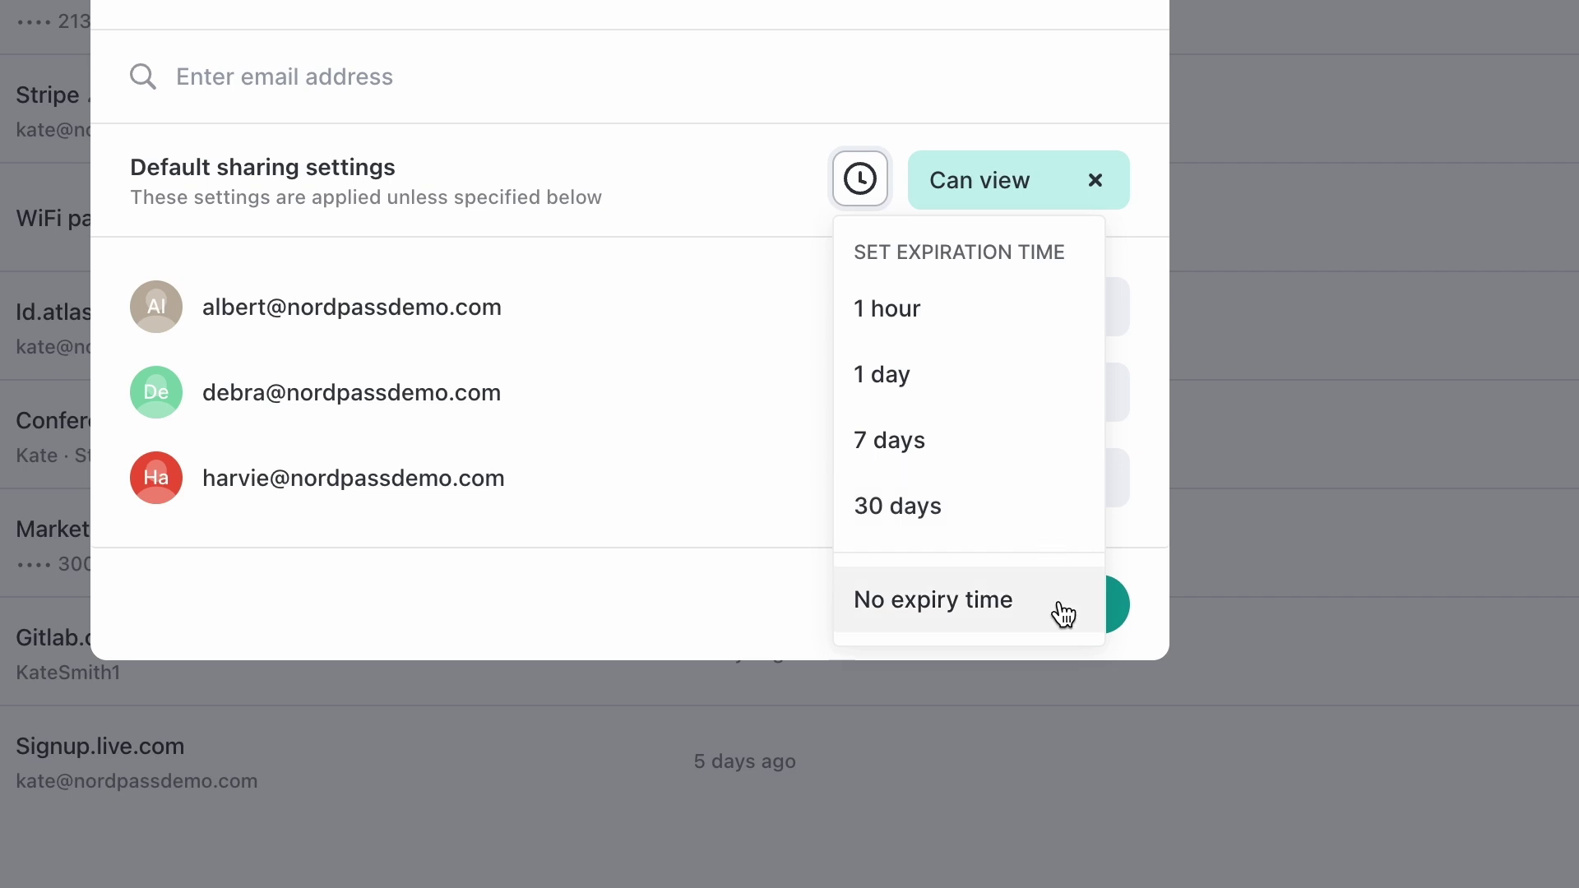
pyautogui.click(979, 442)
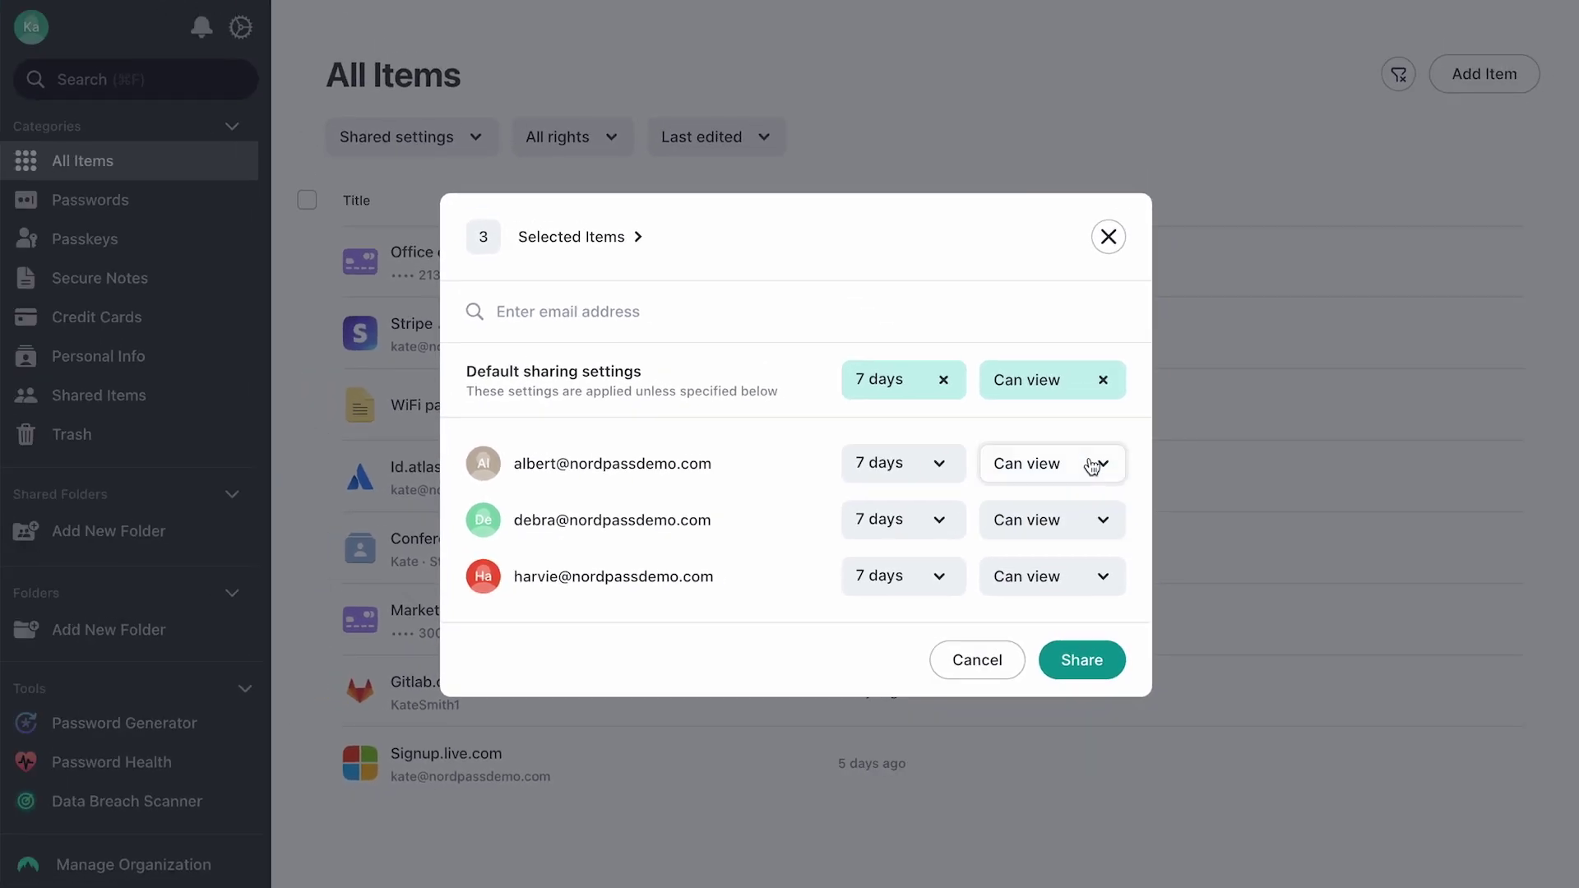
pyautogui.click(1092, 358)
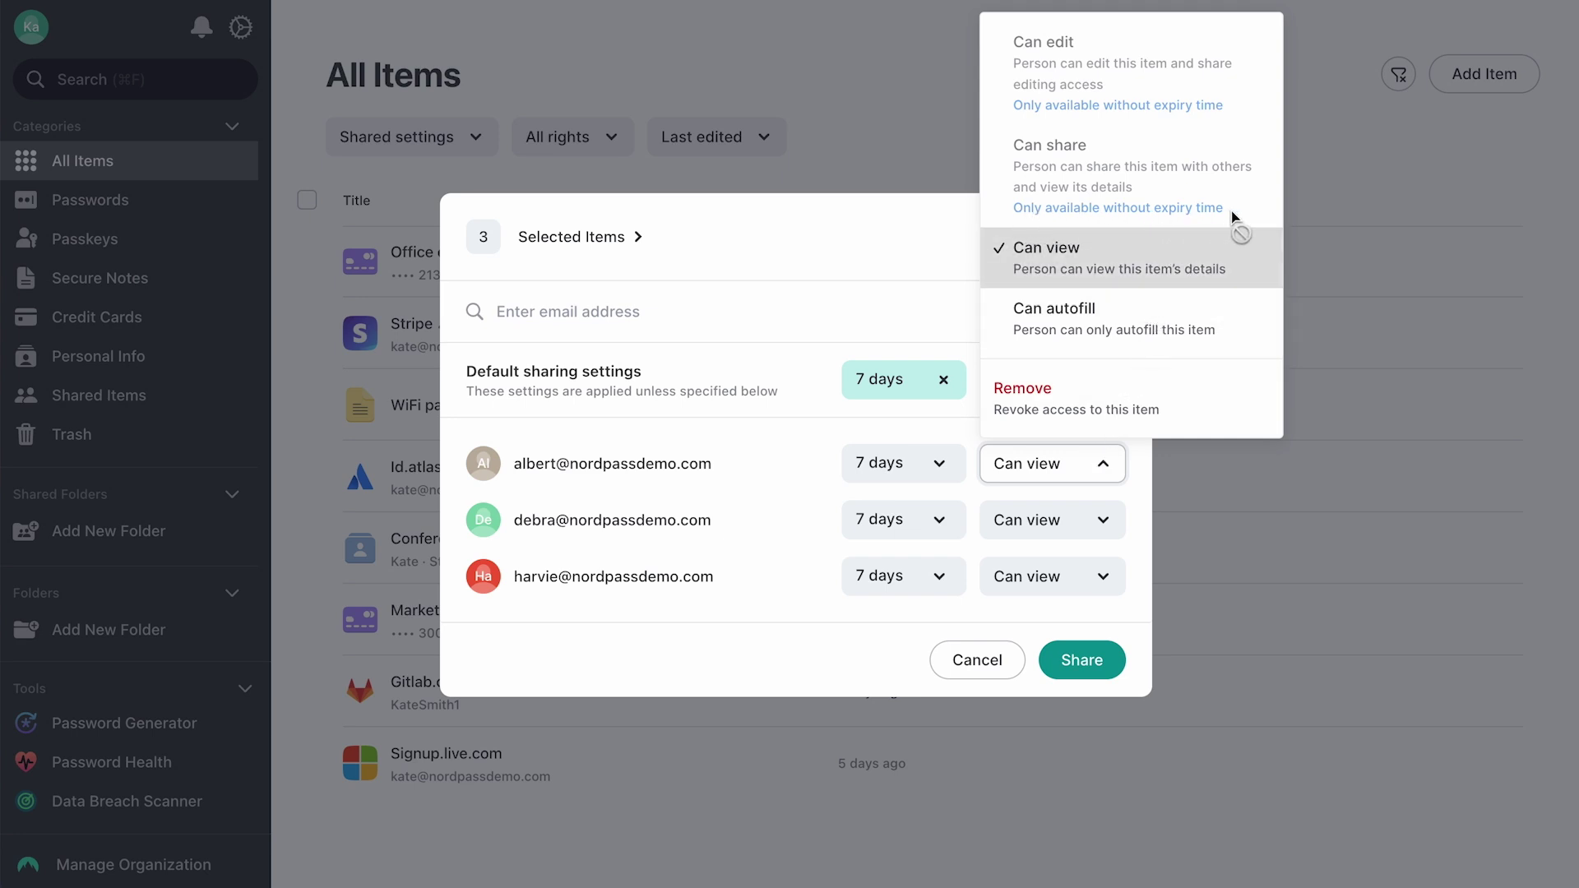
pyautogui.click(1076, 255)
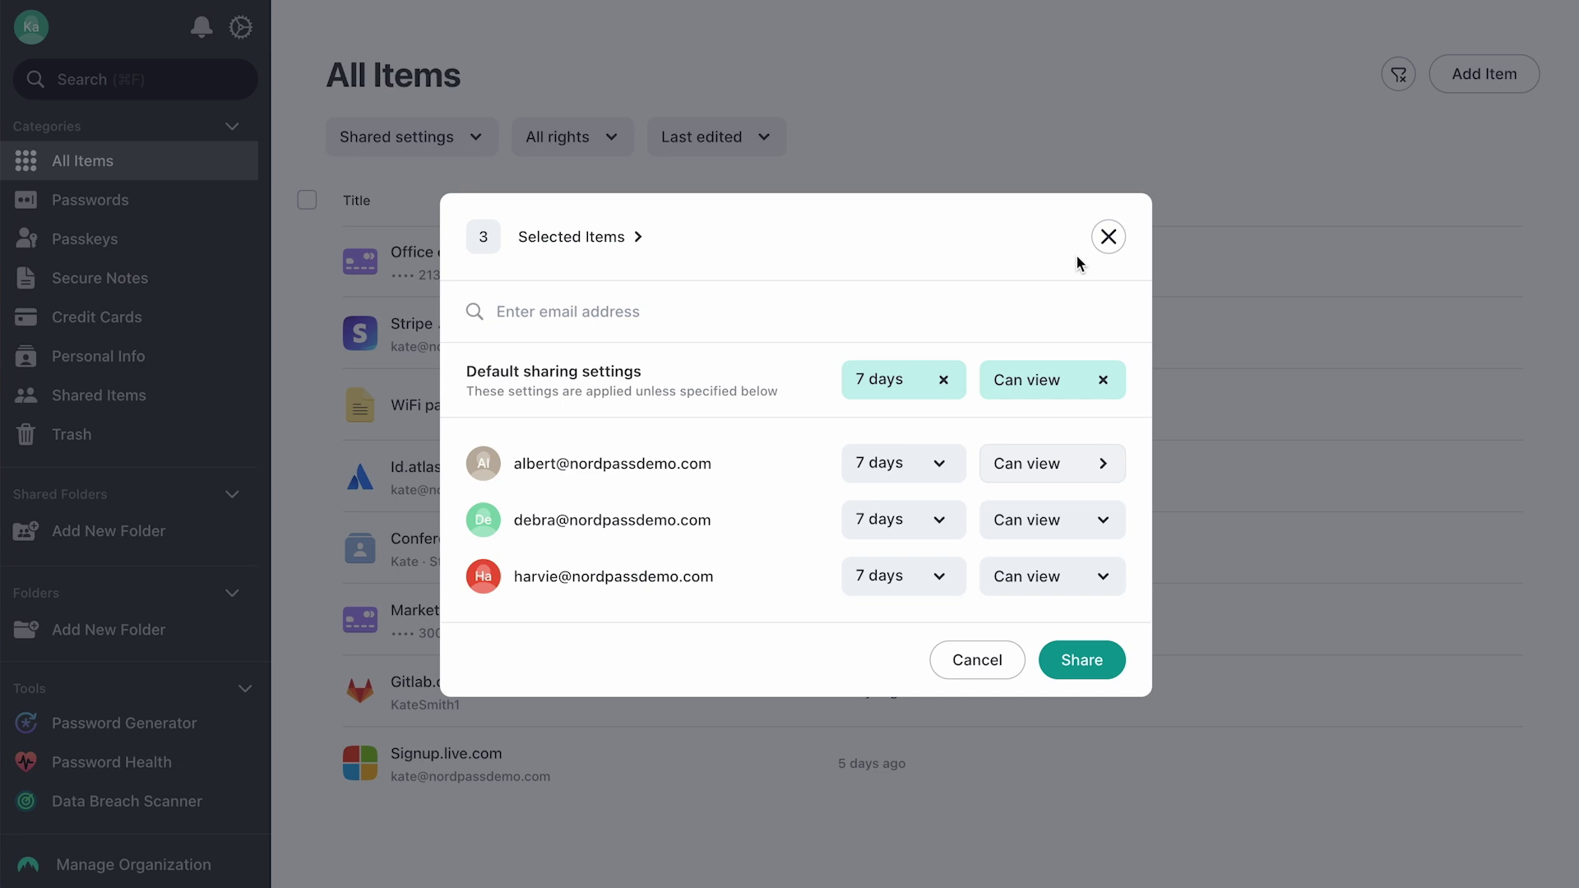
# Send the three-item share, then set a colleague's Stripe access to No expiry time
pyautogui.click(1083, 660)
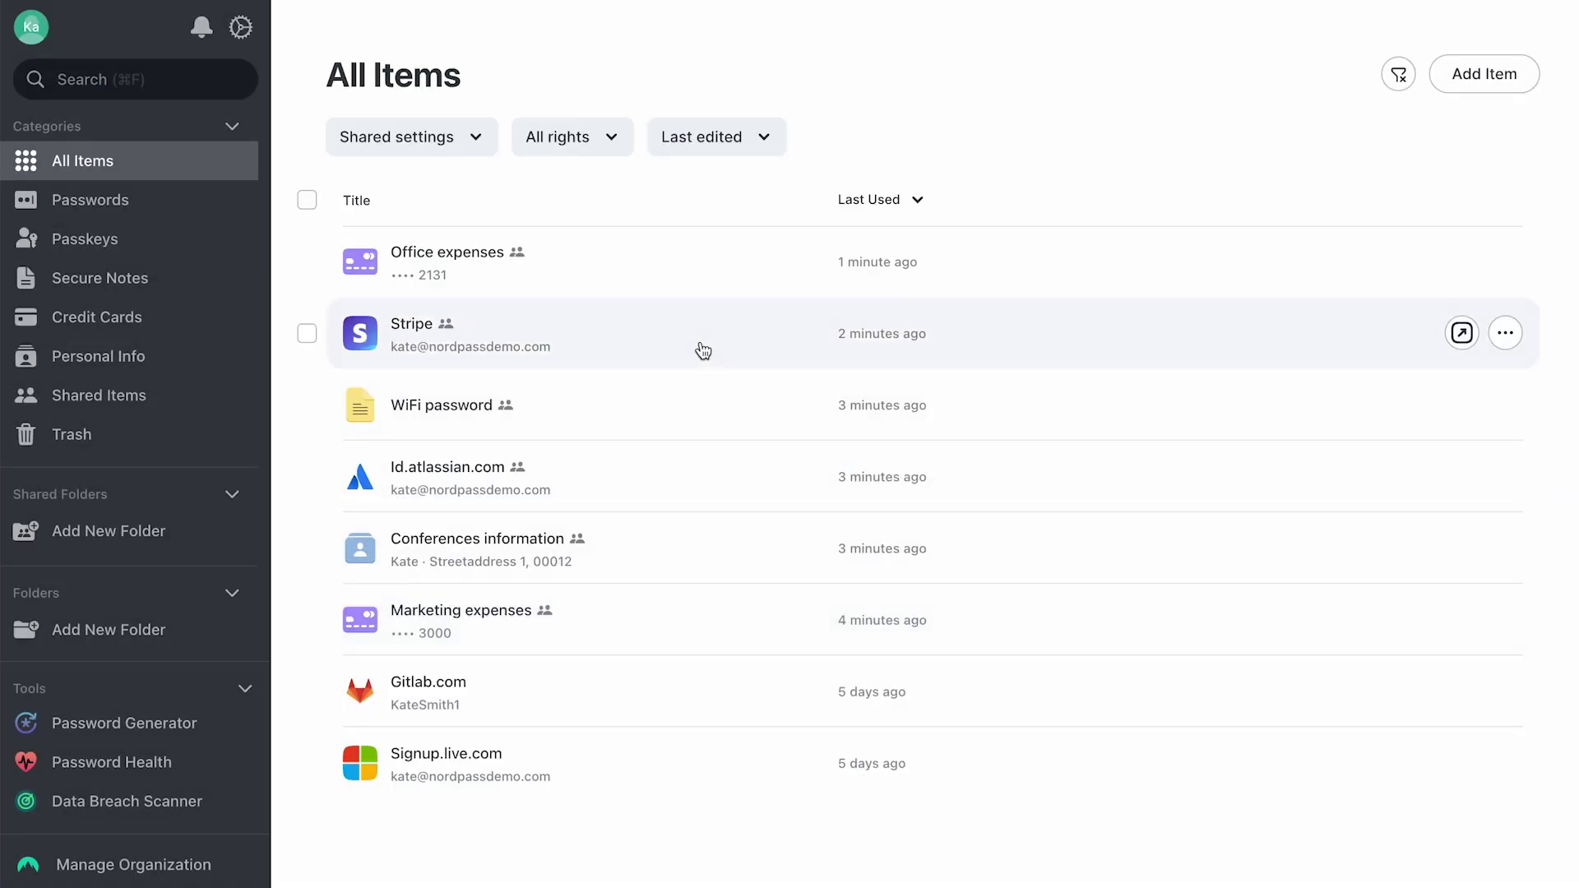
pyautogui.click(704, 351)
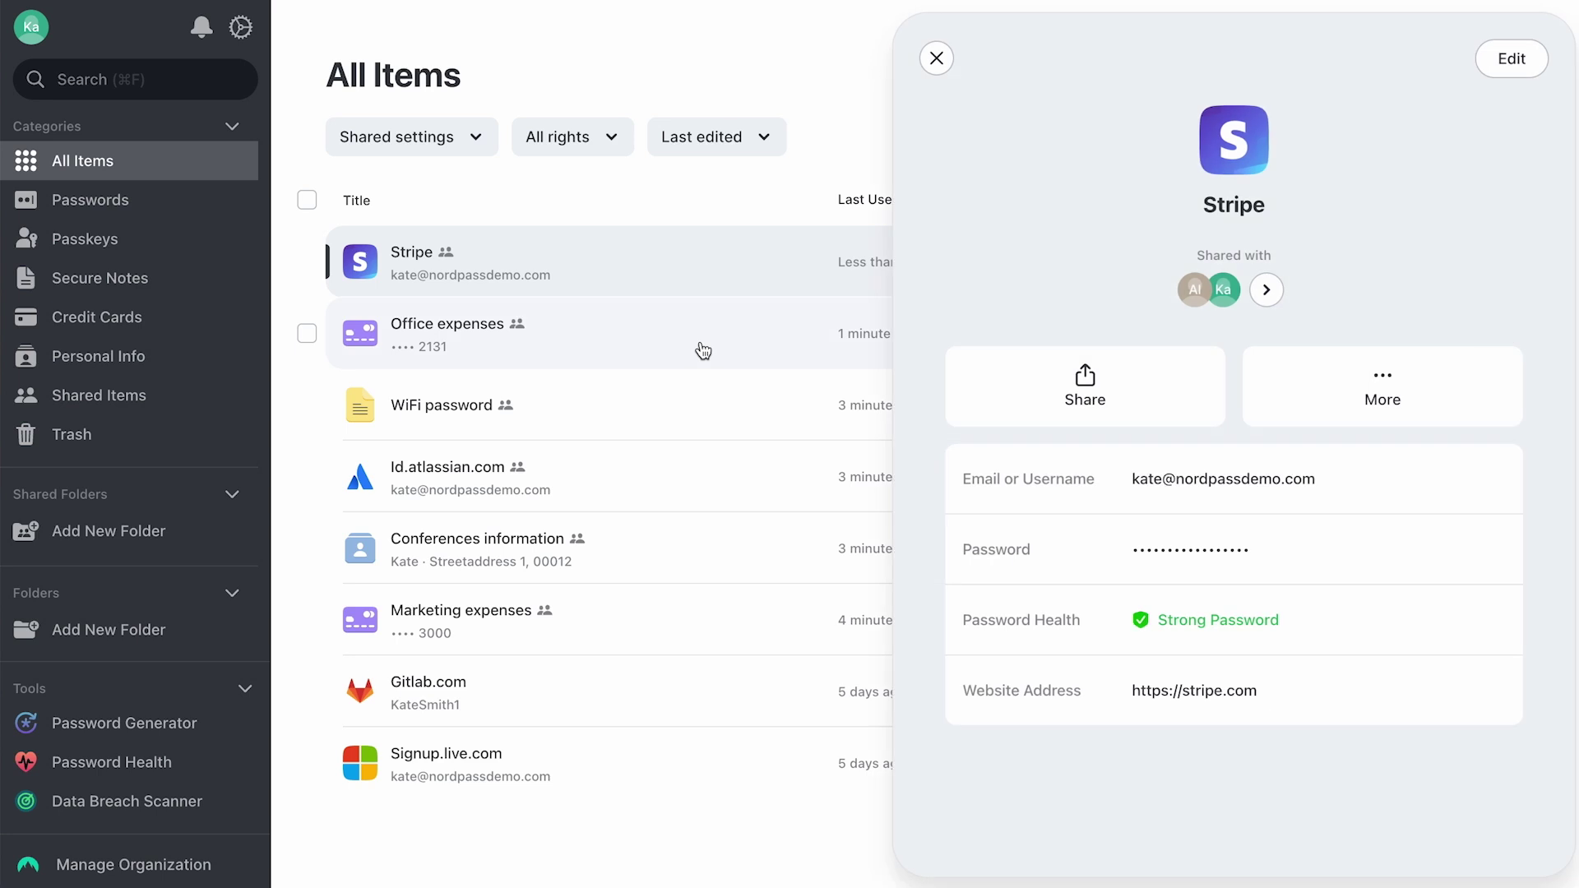
pyautogui.click(1265, 291)
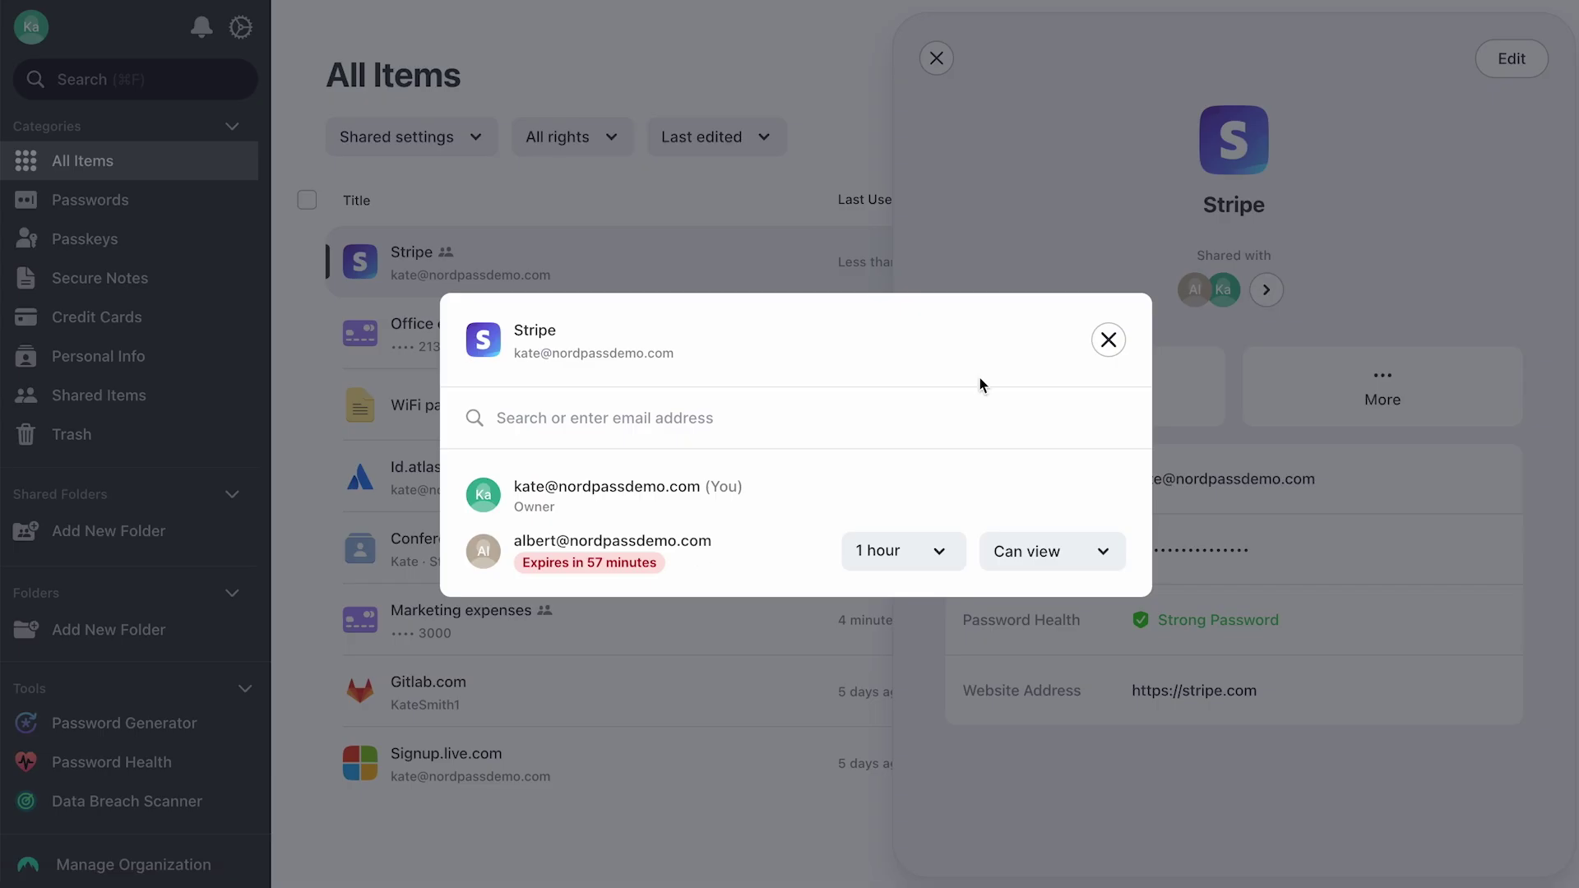
pyautogui.click(890, 547)
pyautogui.click(910, 830)
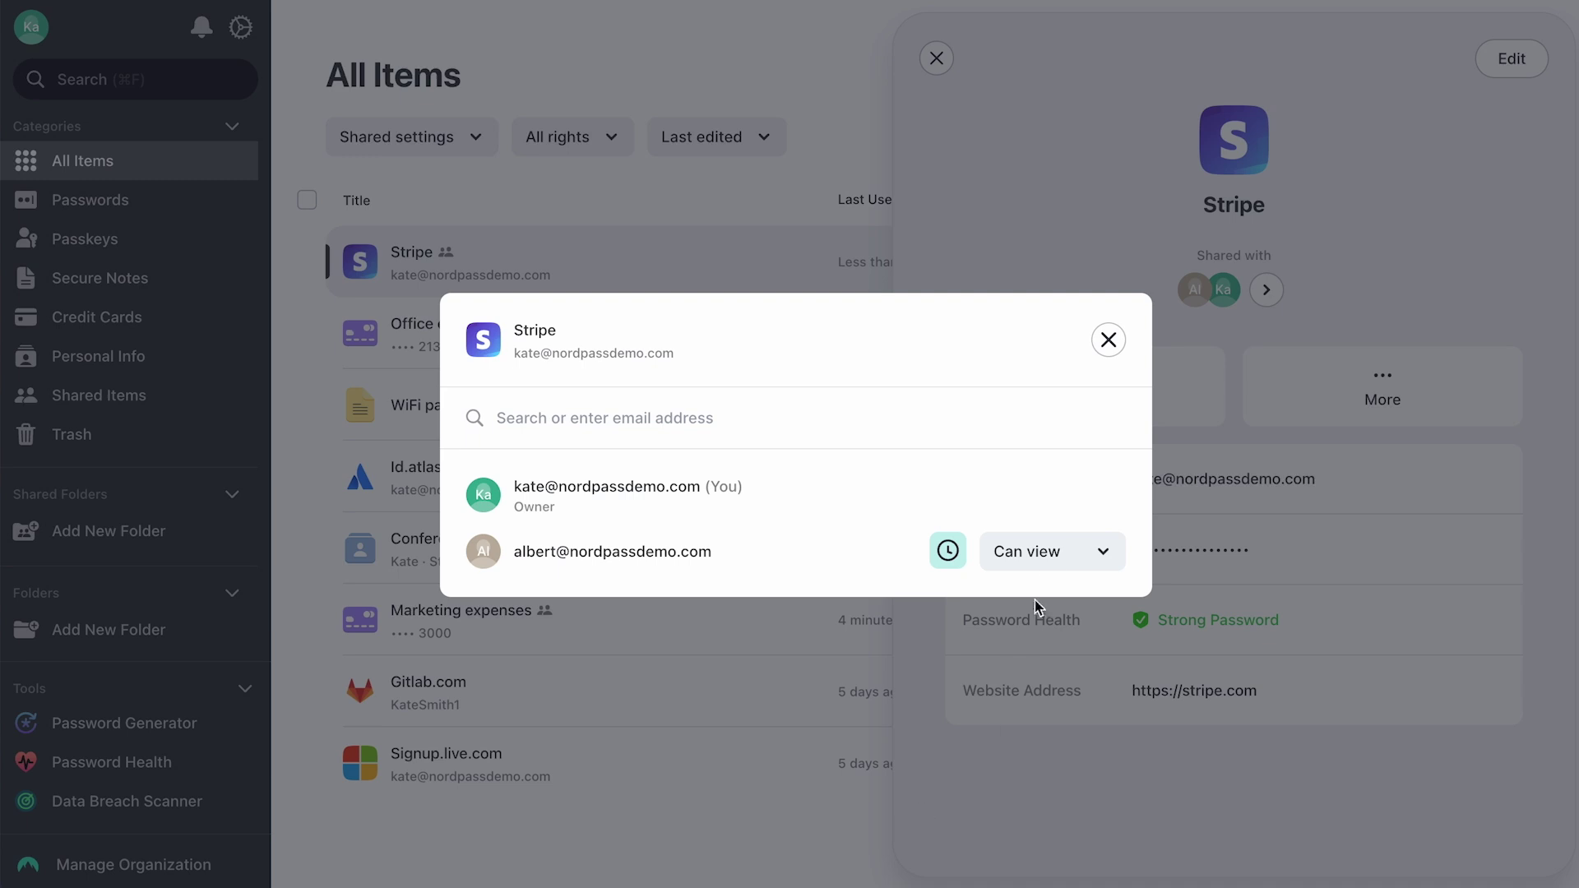
pyautogui.click(1052, 566)
pyautogui.click(1174, 113)
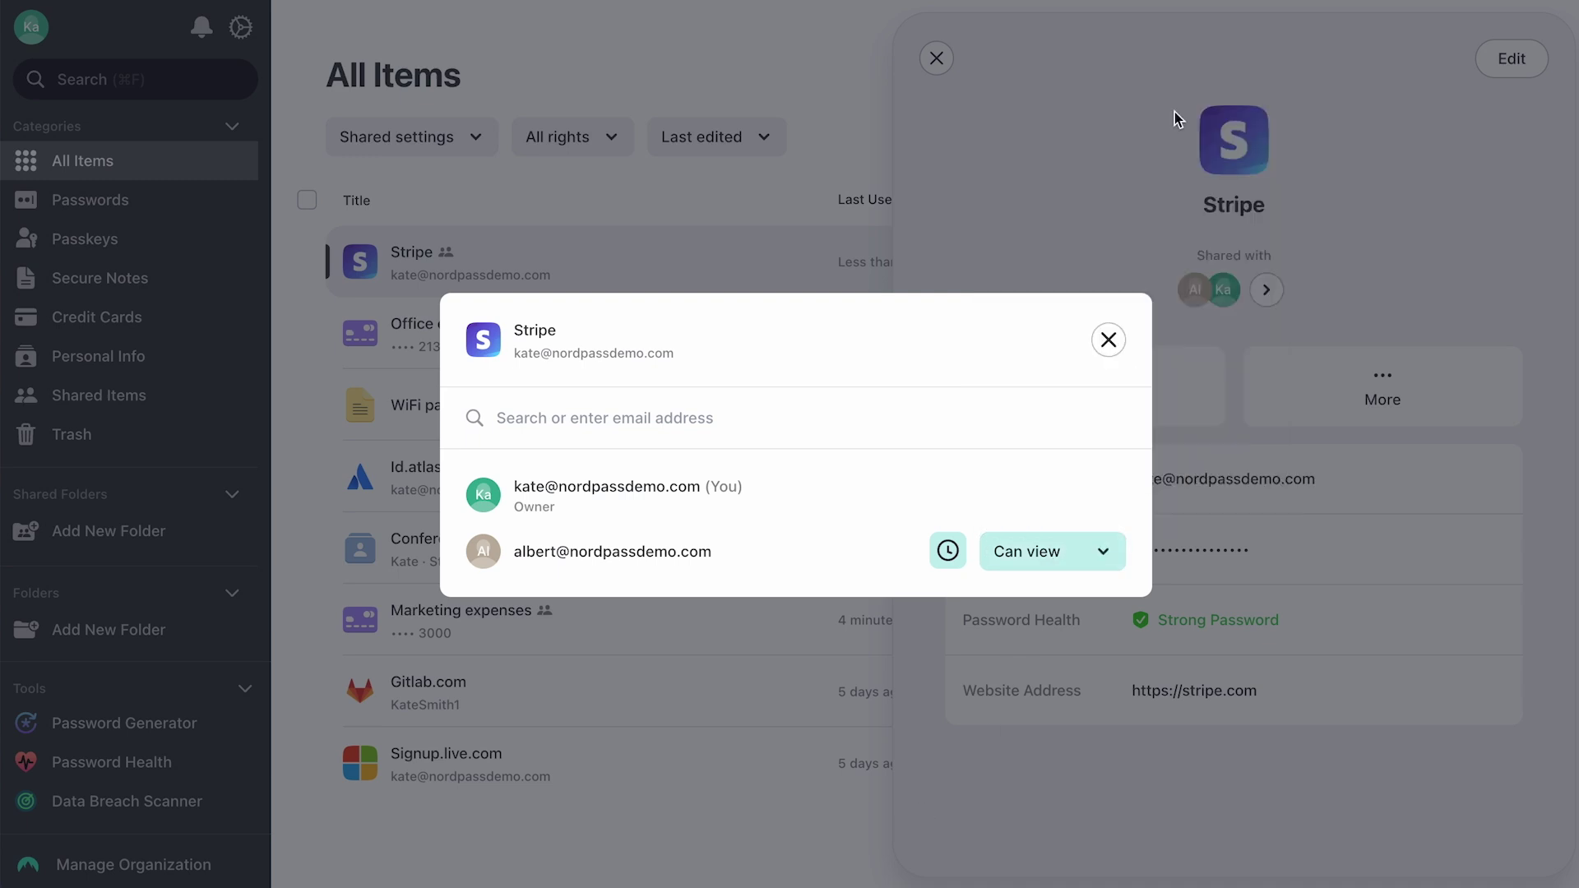
pyautogui.click(1111, 341)
pyautogui.click(937, 56)
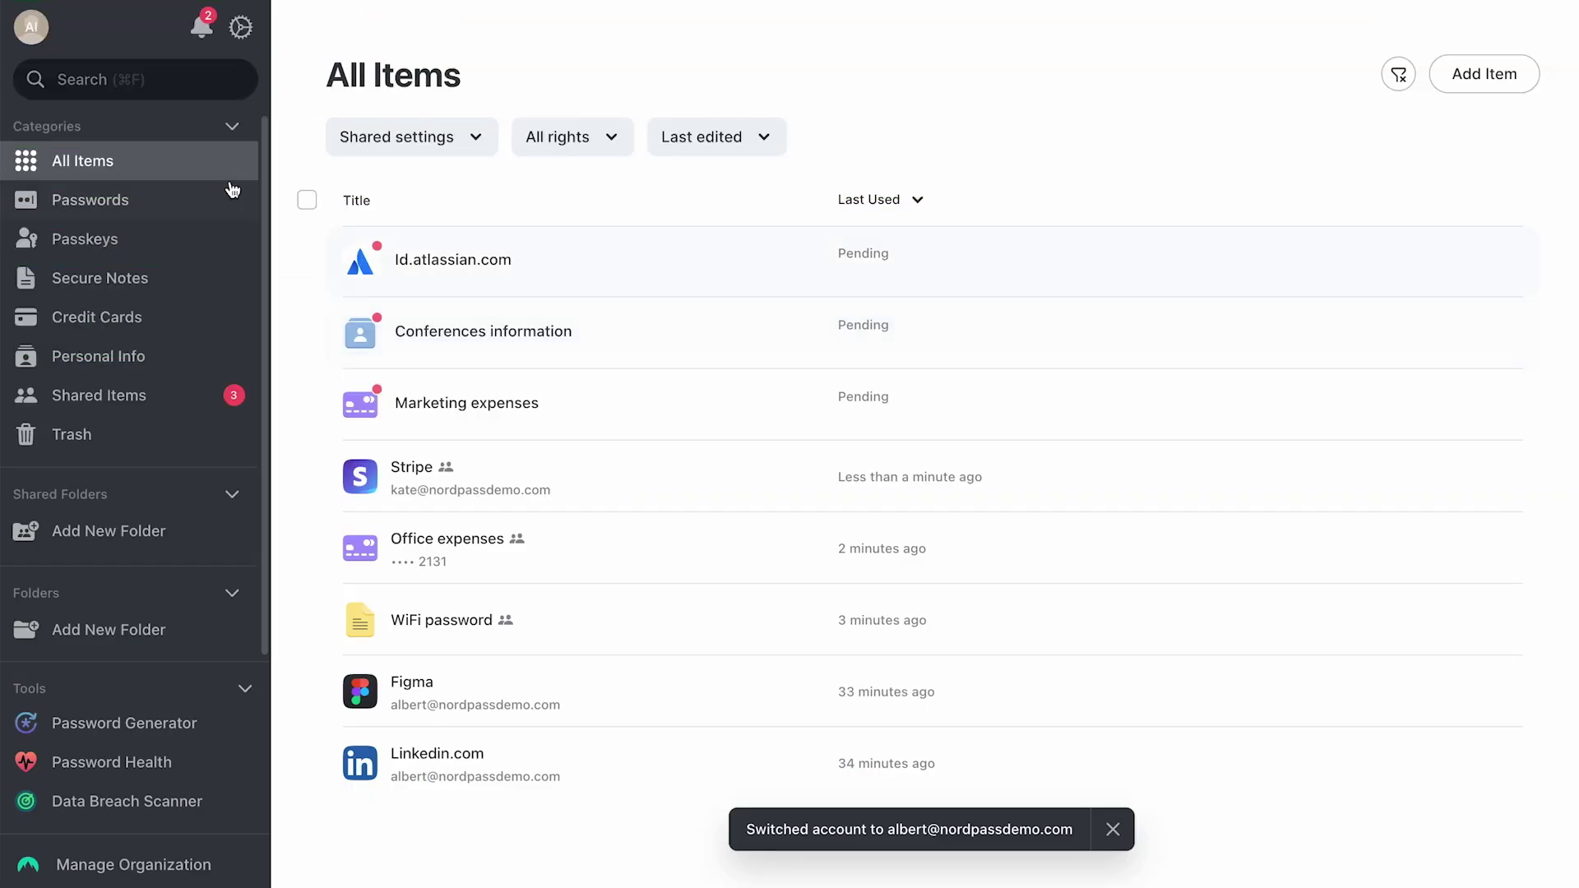
# On the recipient's account, accept the shared Id.atlassian.com item from the newest share notification
pyautogui.click(202, 28)
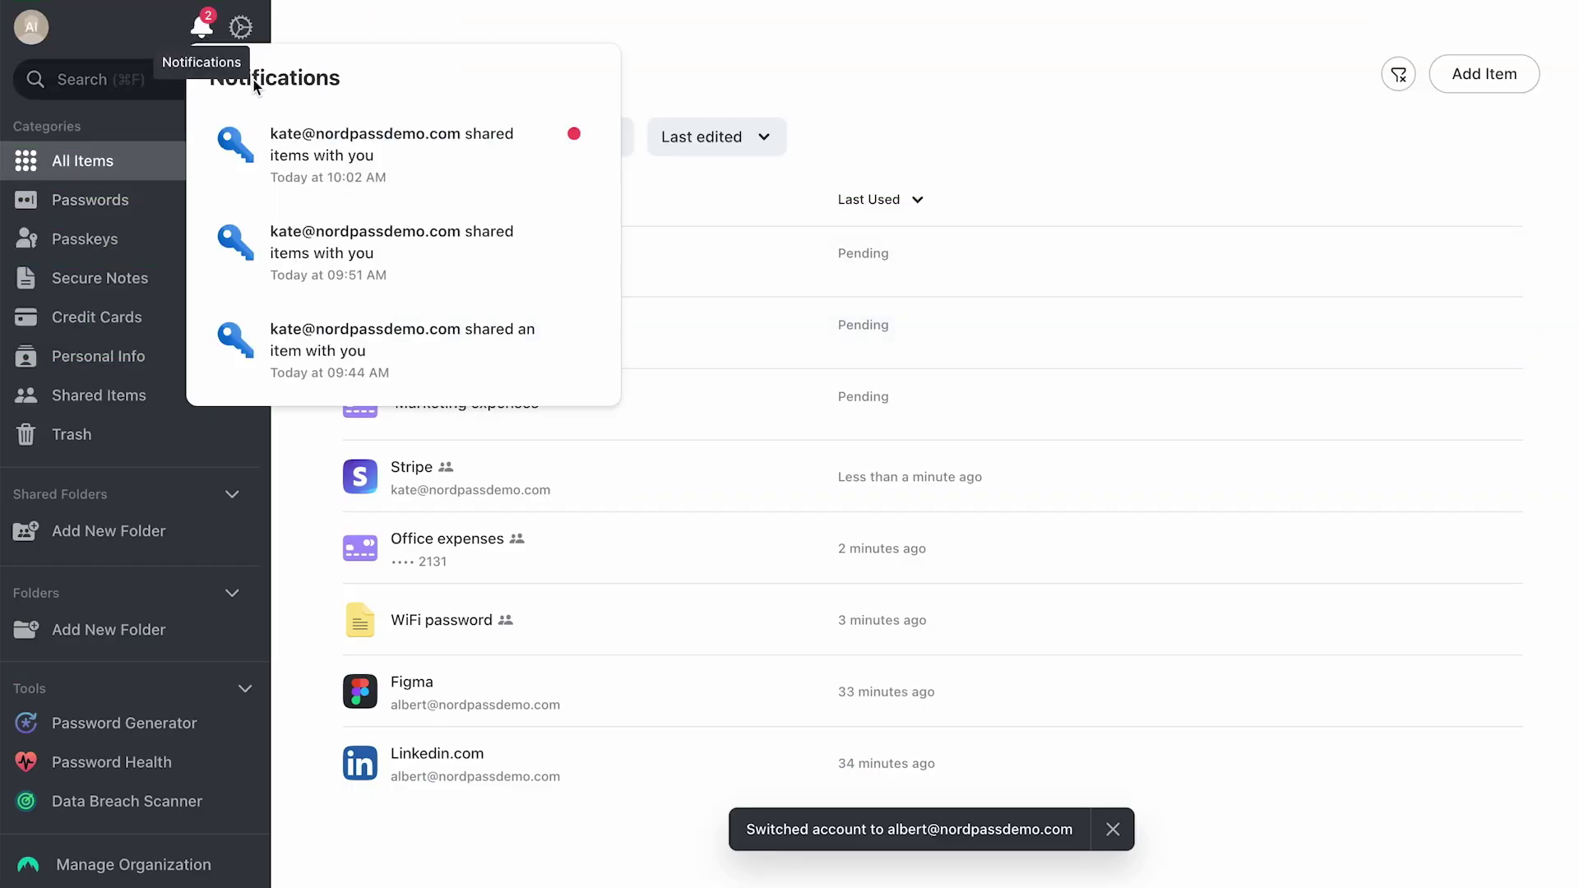
pyautogui.click(351, 194)
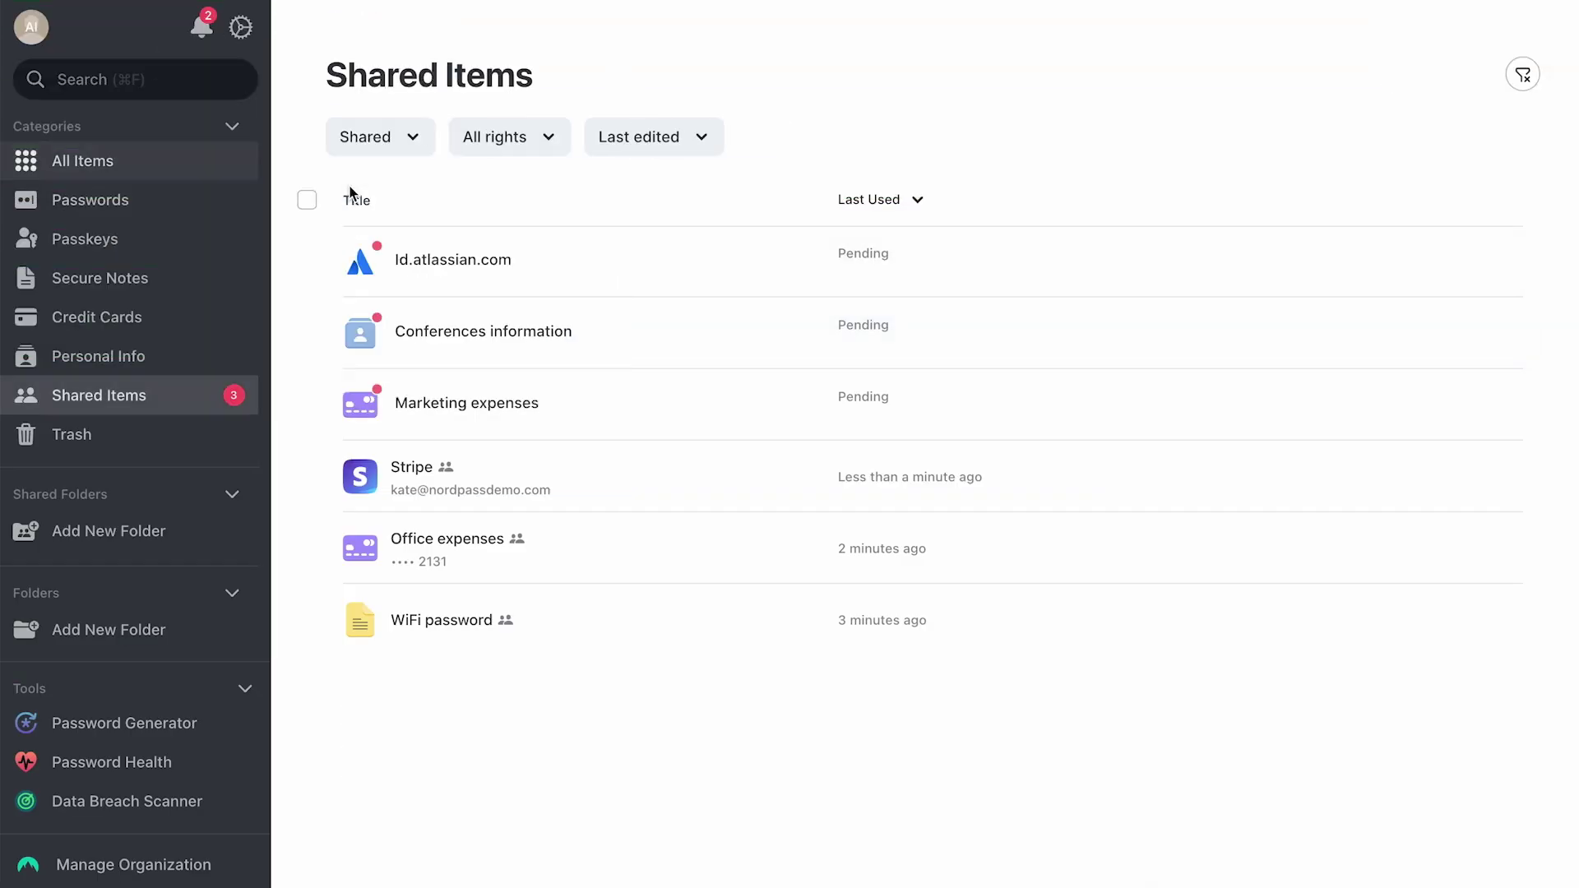
pyautogui.click(589, 265)
pyautogui.click(1080, 565)
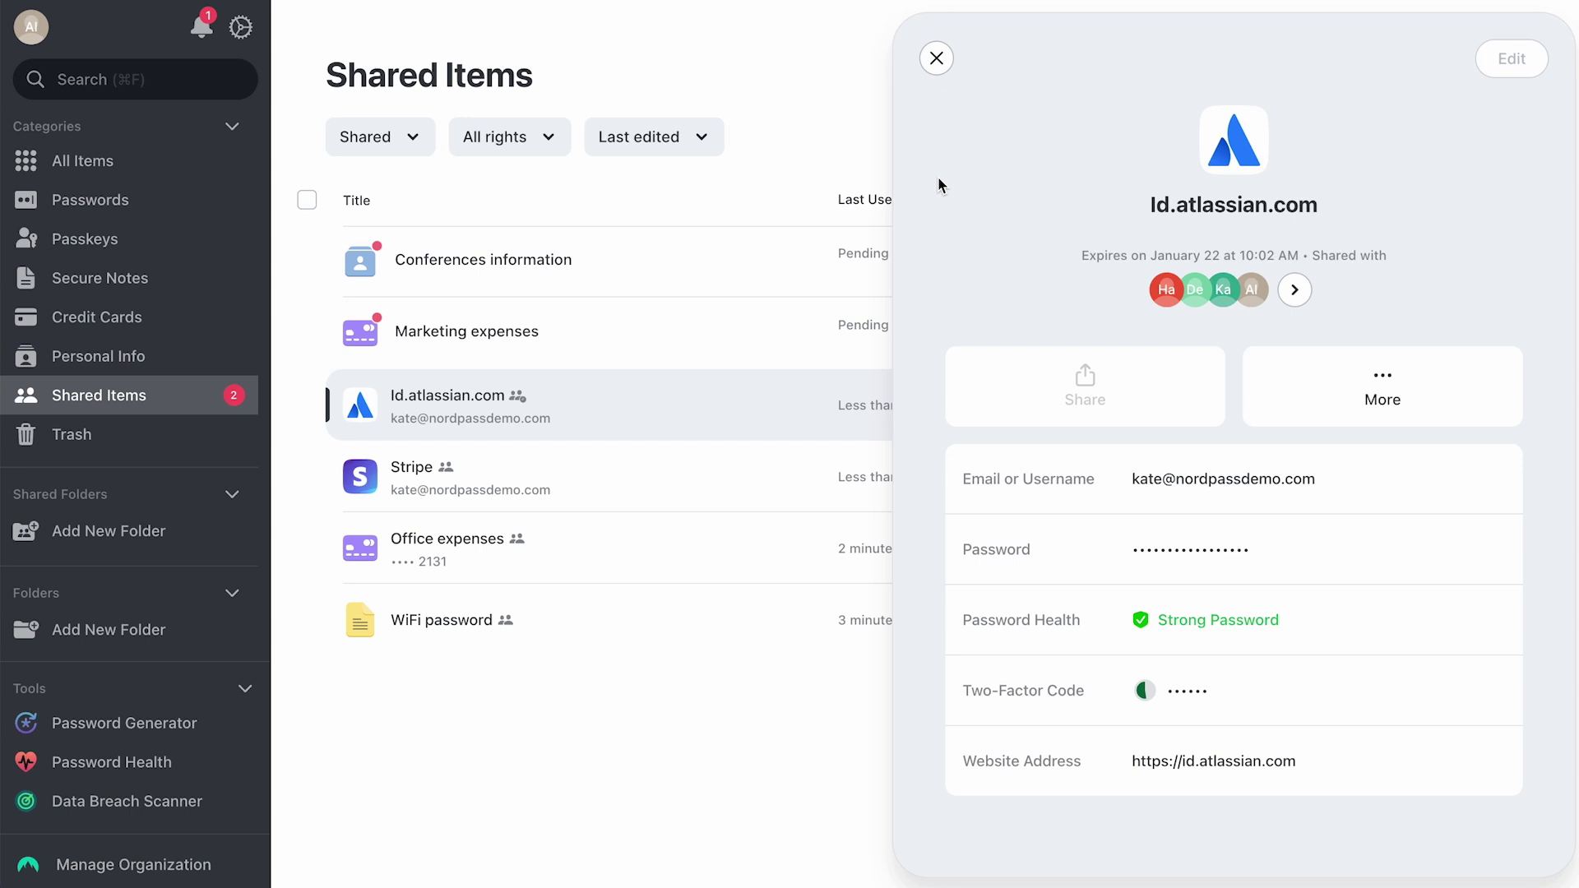
pyautogui.click(936, 59)
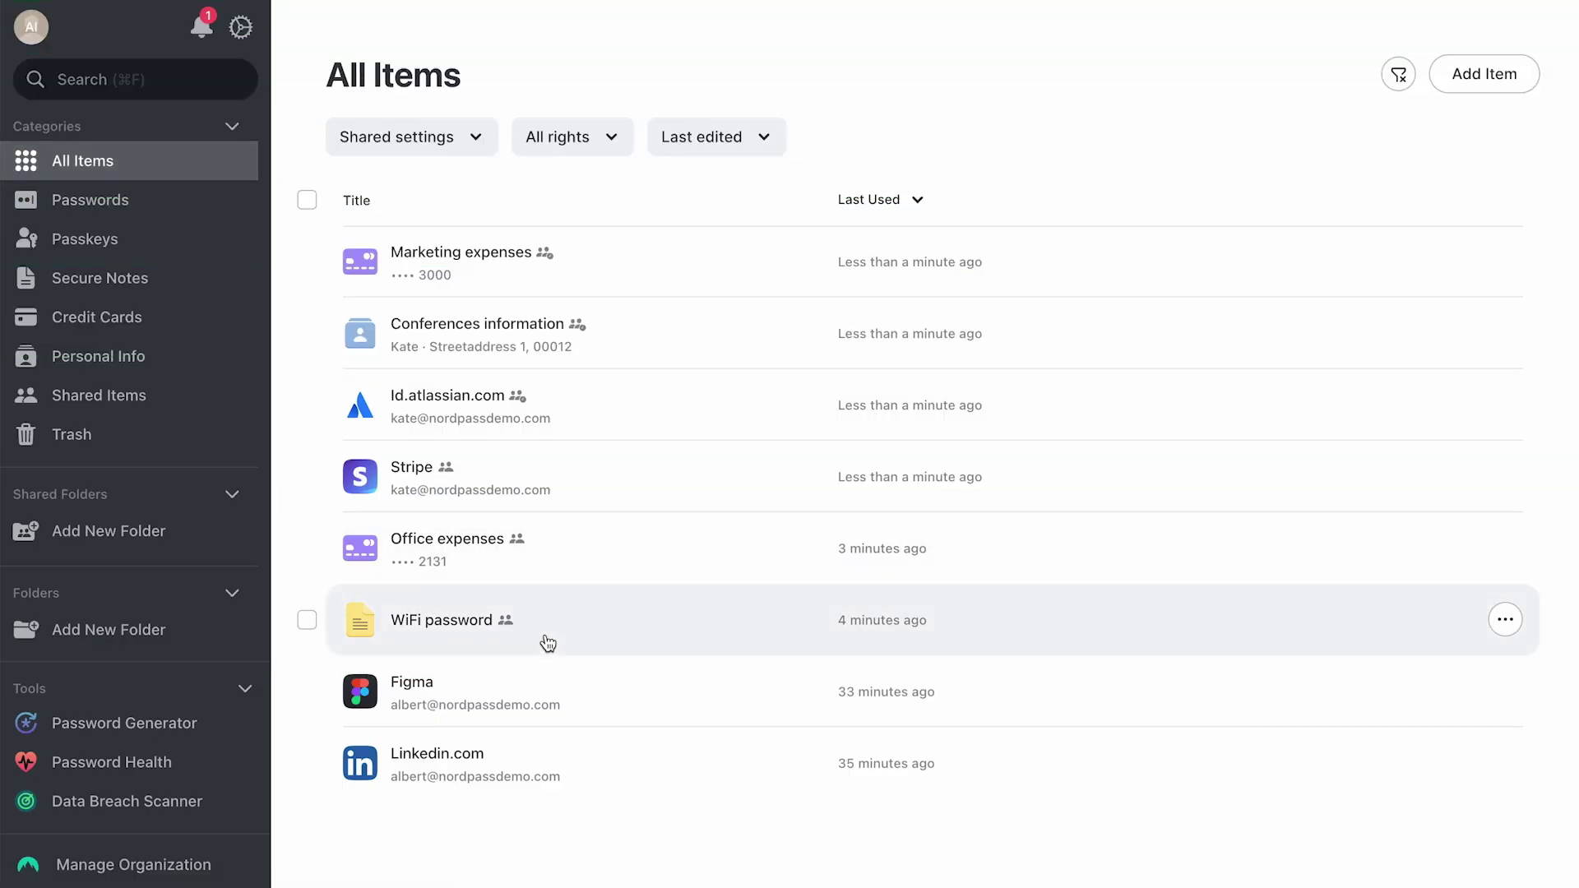
# Transfer ownership of the WiFi password note to the member with Can edit rights
pyautogui.click(548, 643)
pyautogui.click(1280, 291)
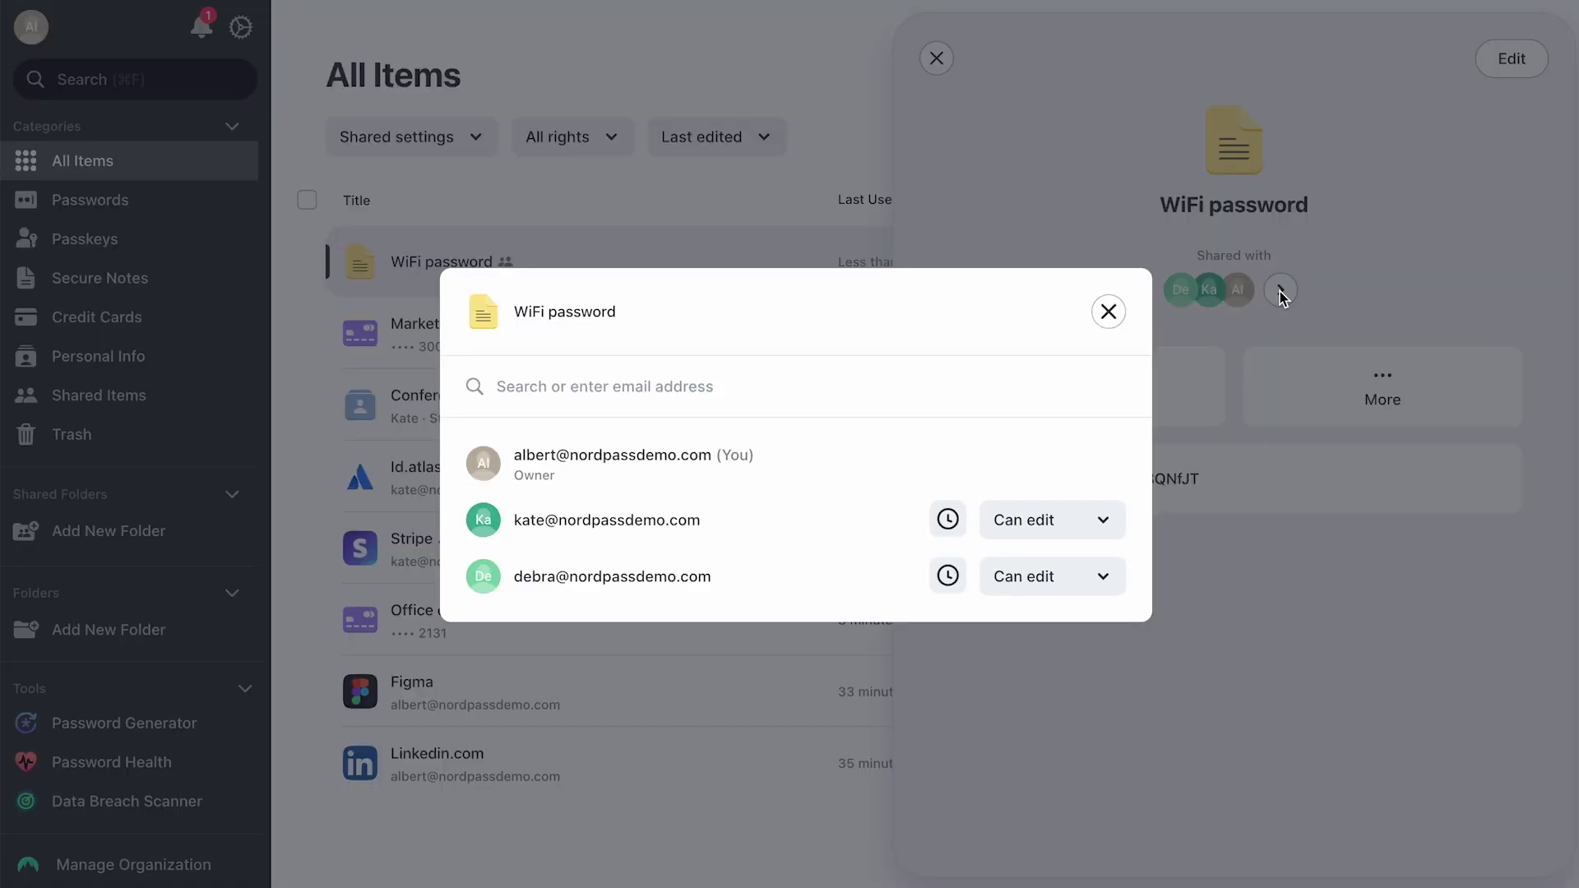
pyautogui.click(1106, 521)
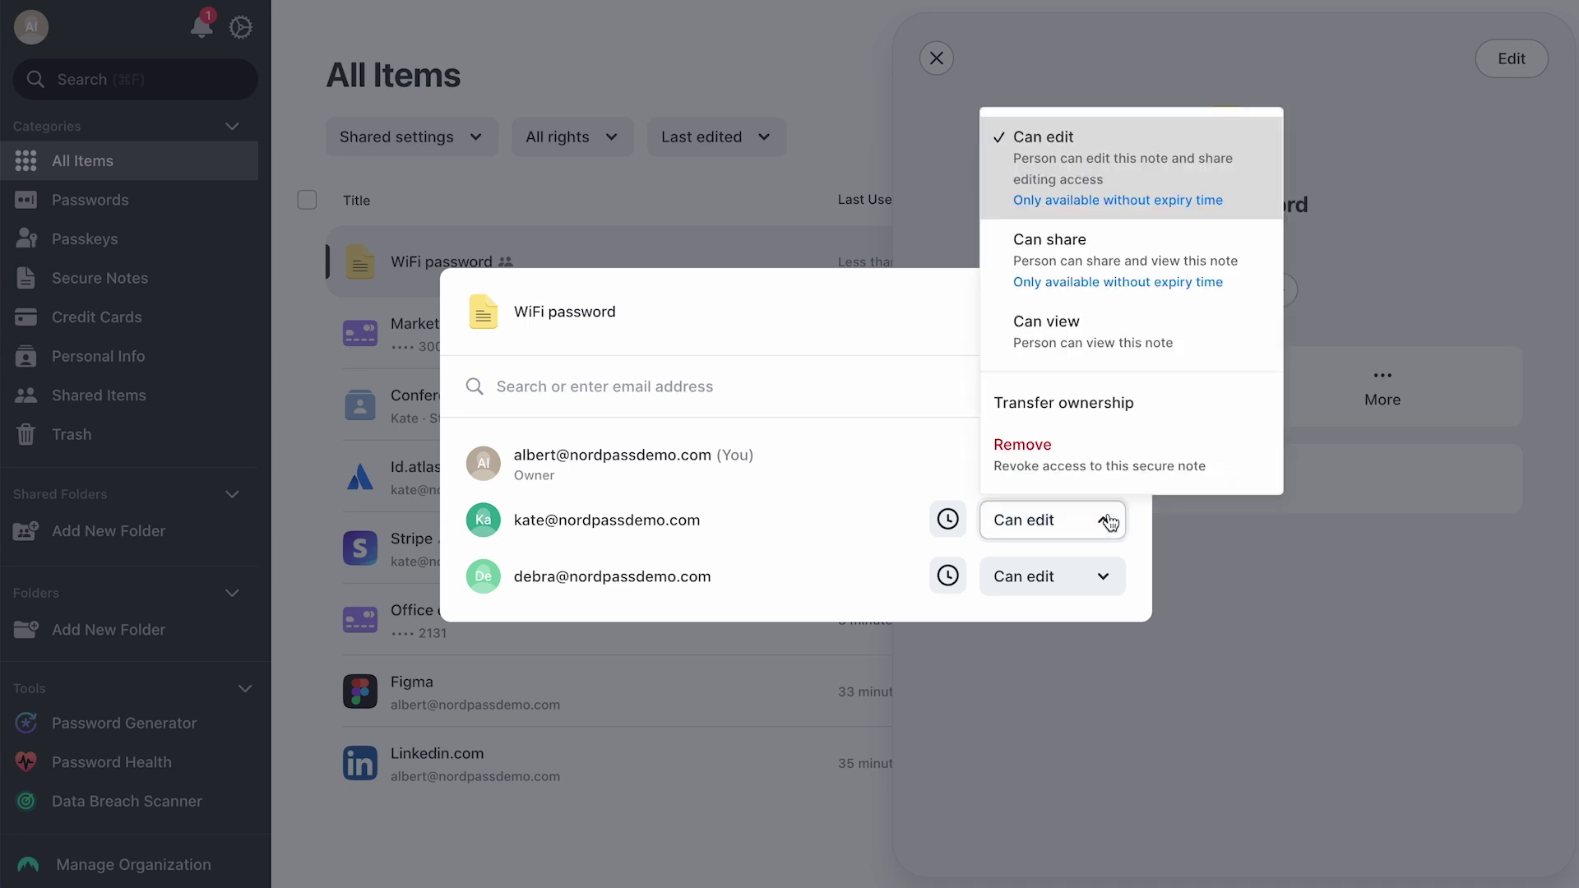
pyautogui.click(1092, 415)
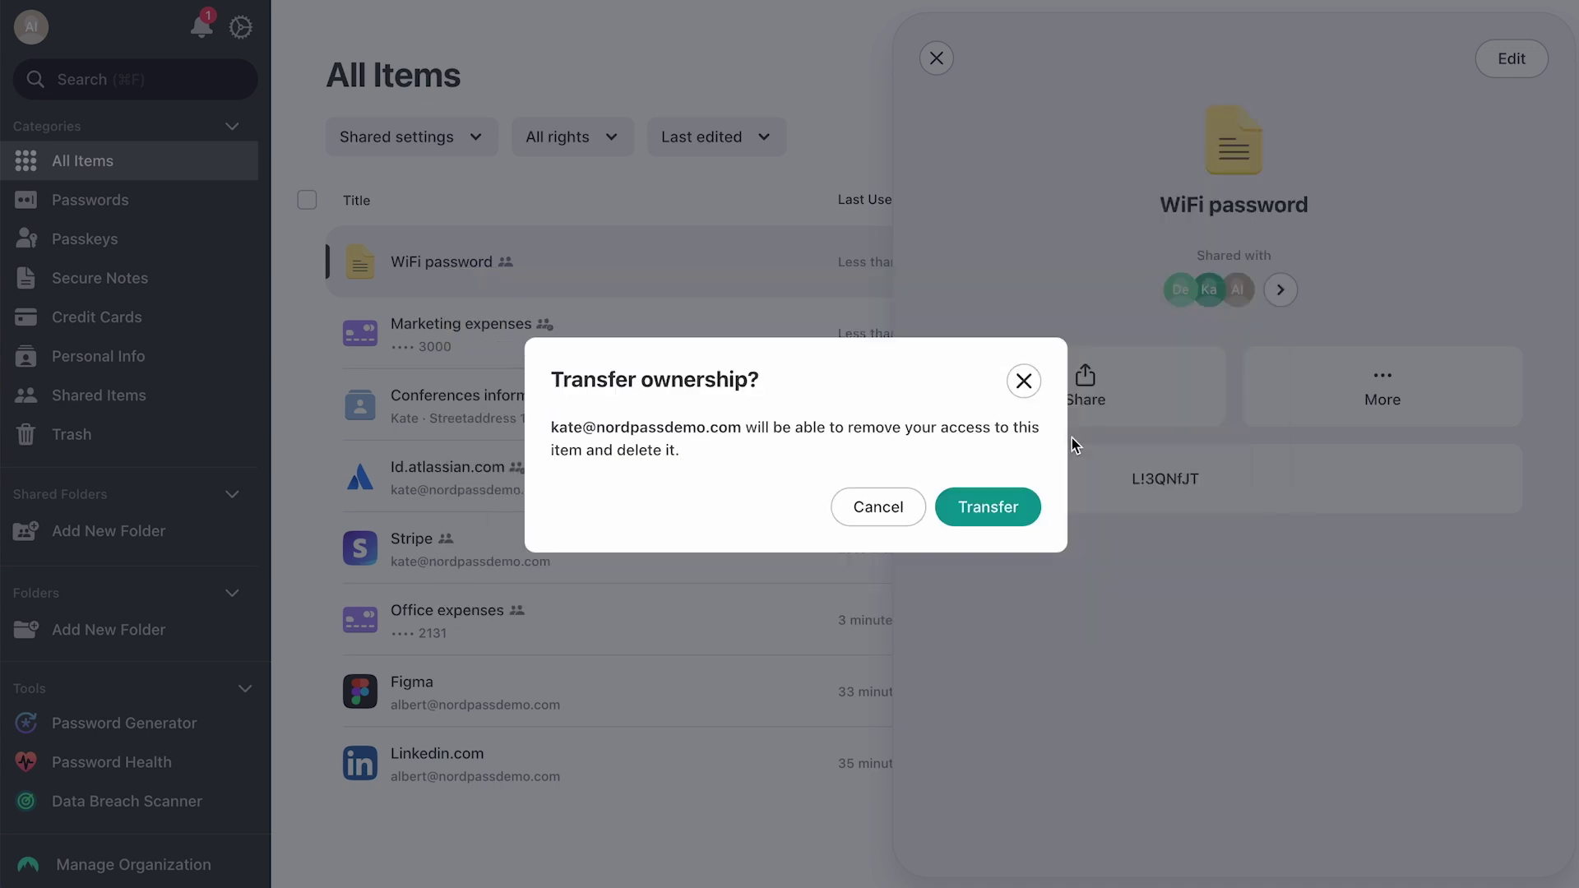
pyautogui.click(1015, 518)
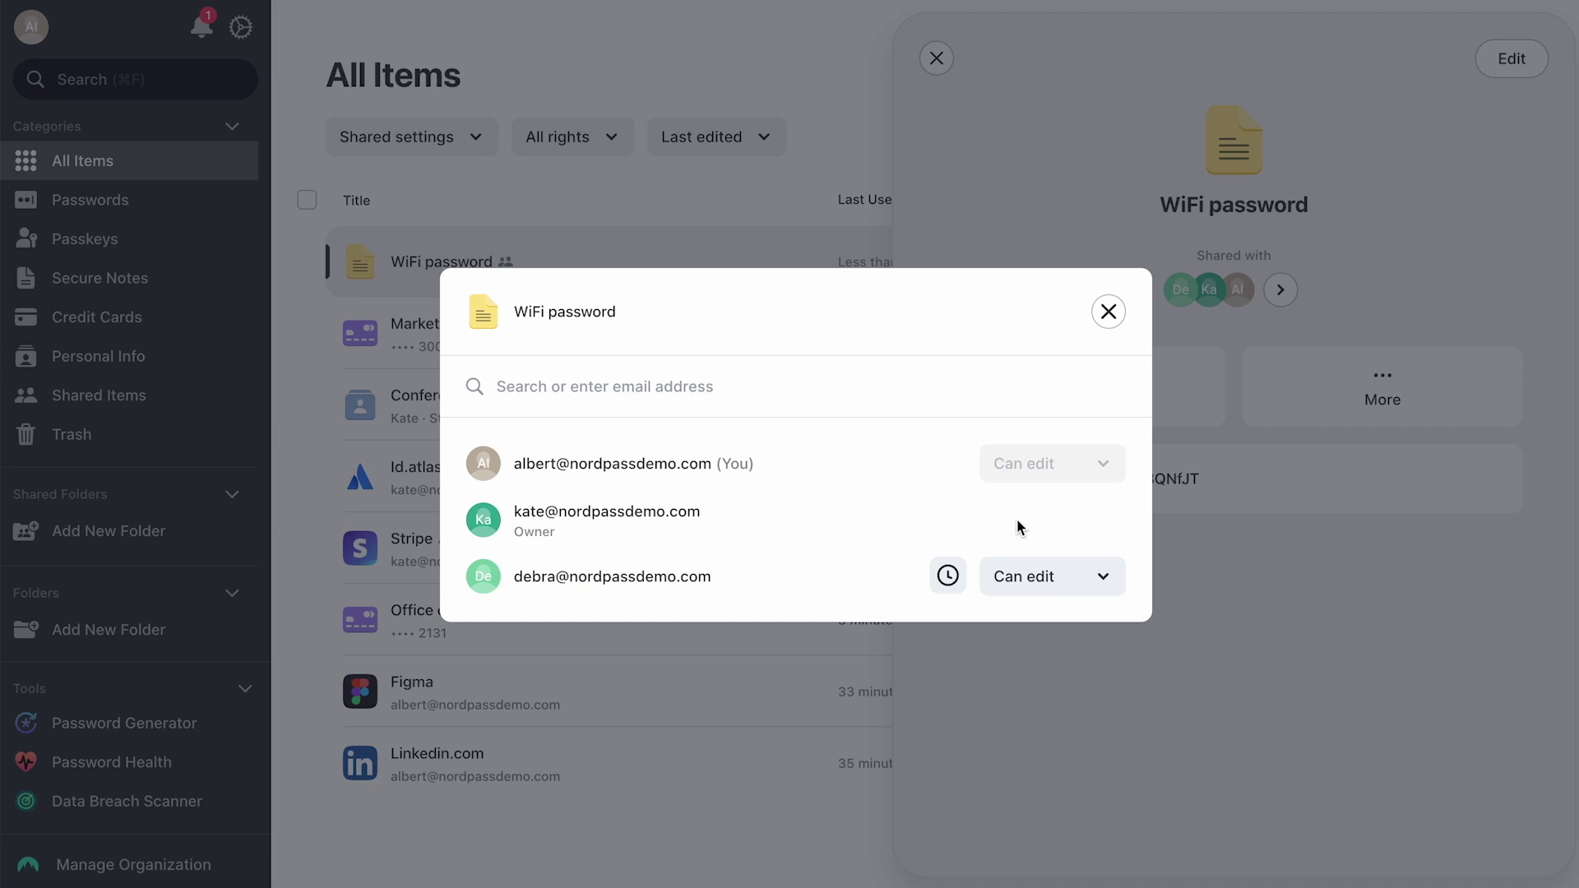
# Remove the third member's access to the Office expenses card and confirm
pyautogui.click(1107, 311)
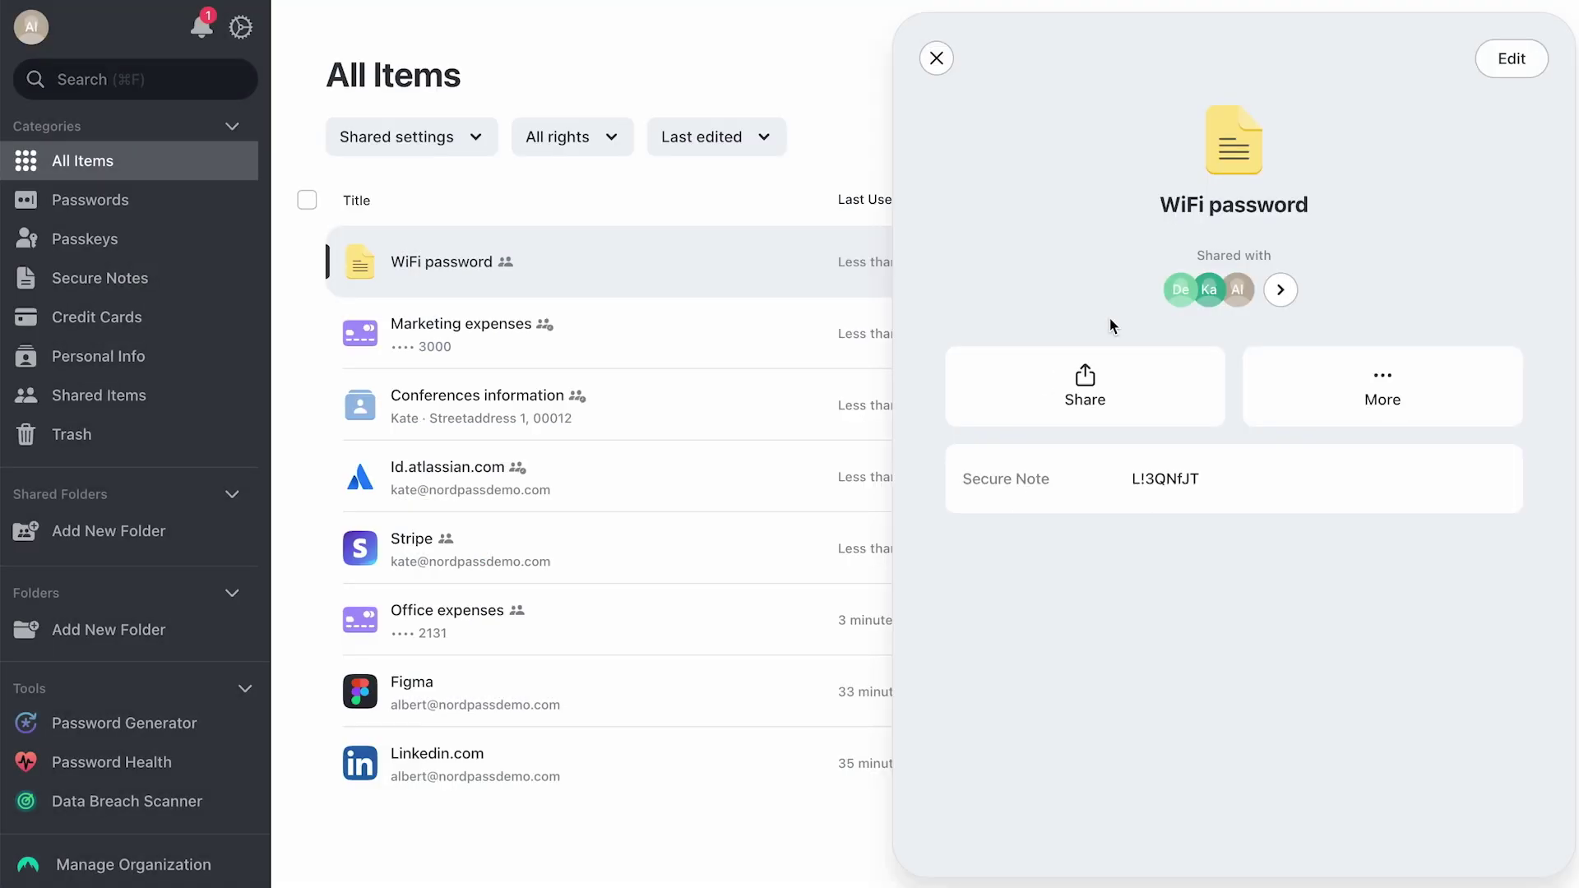
pyautogui.click(937, 57)
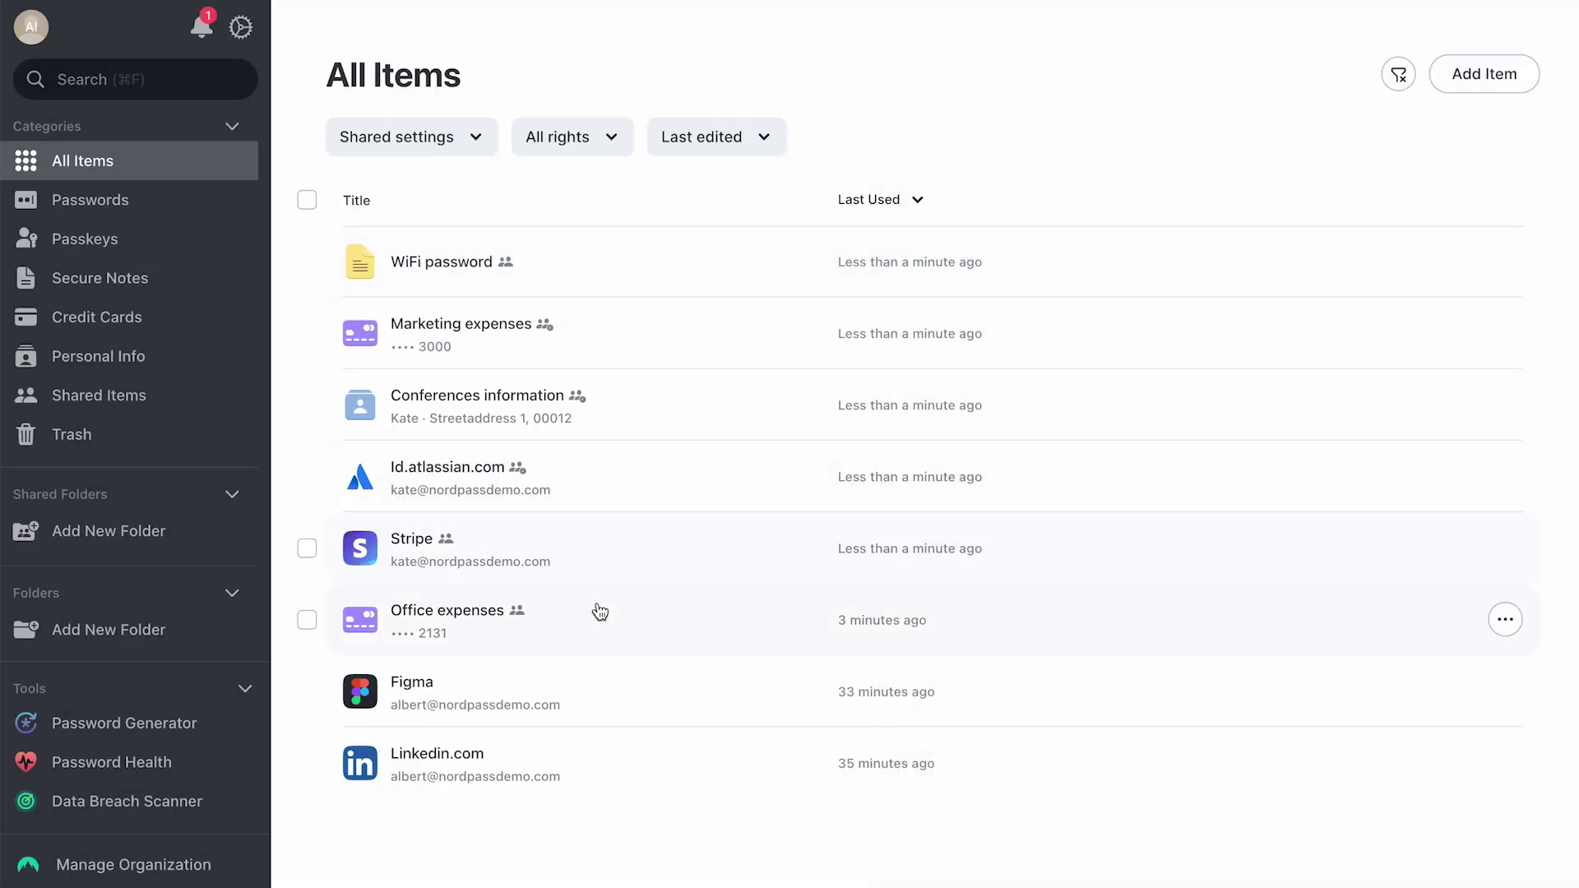
pyautogui.click(585, 634)
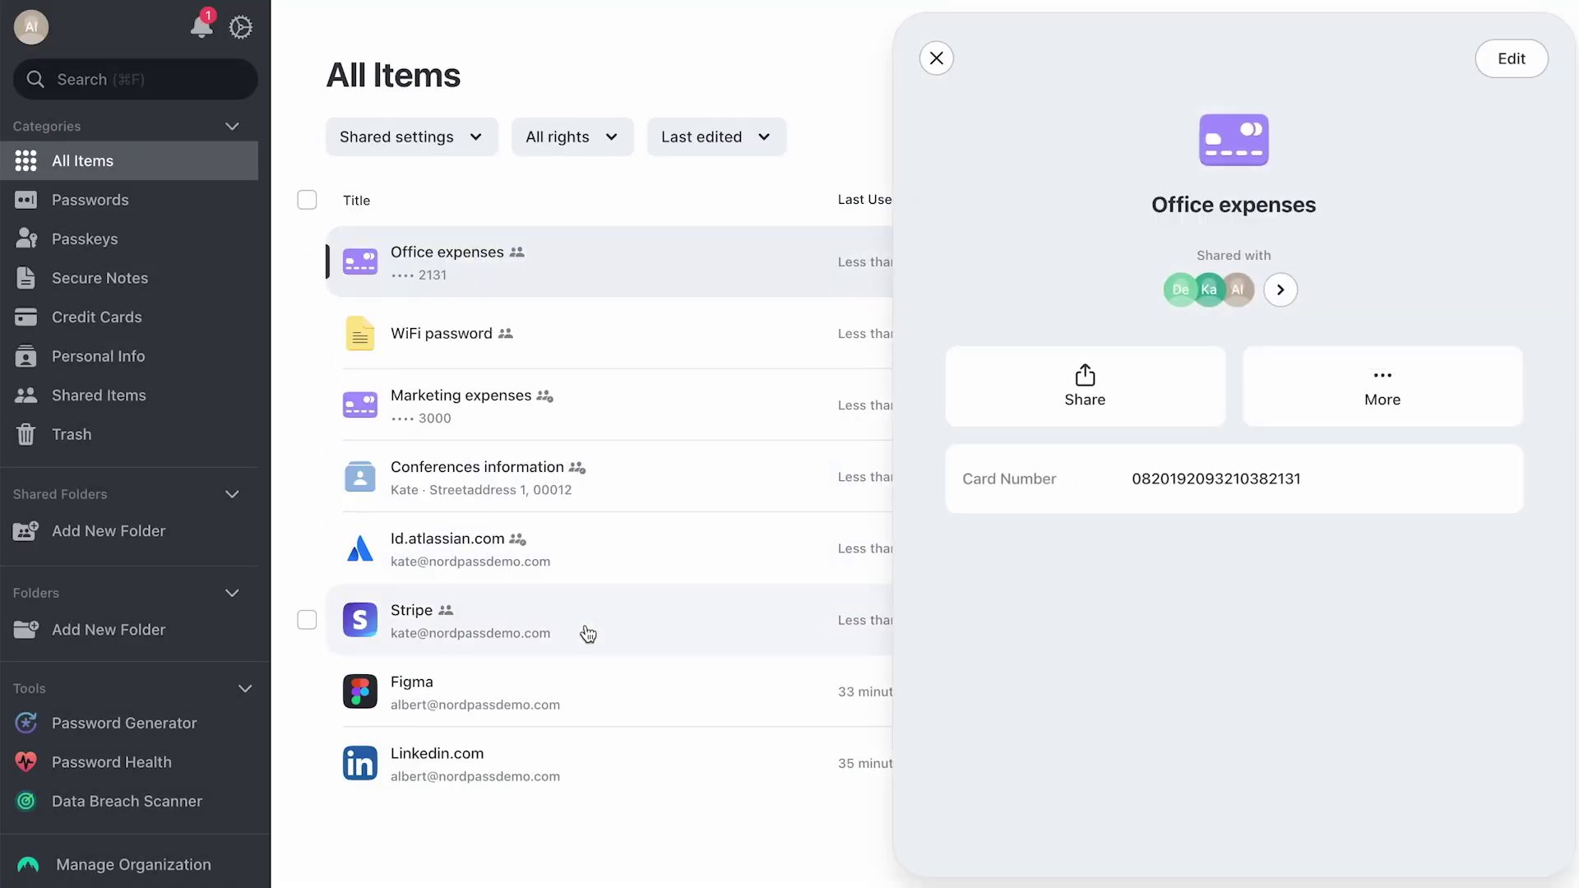
pyautogui.click(1281, 289)
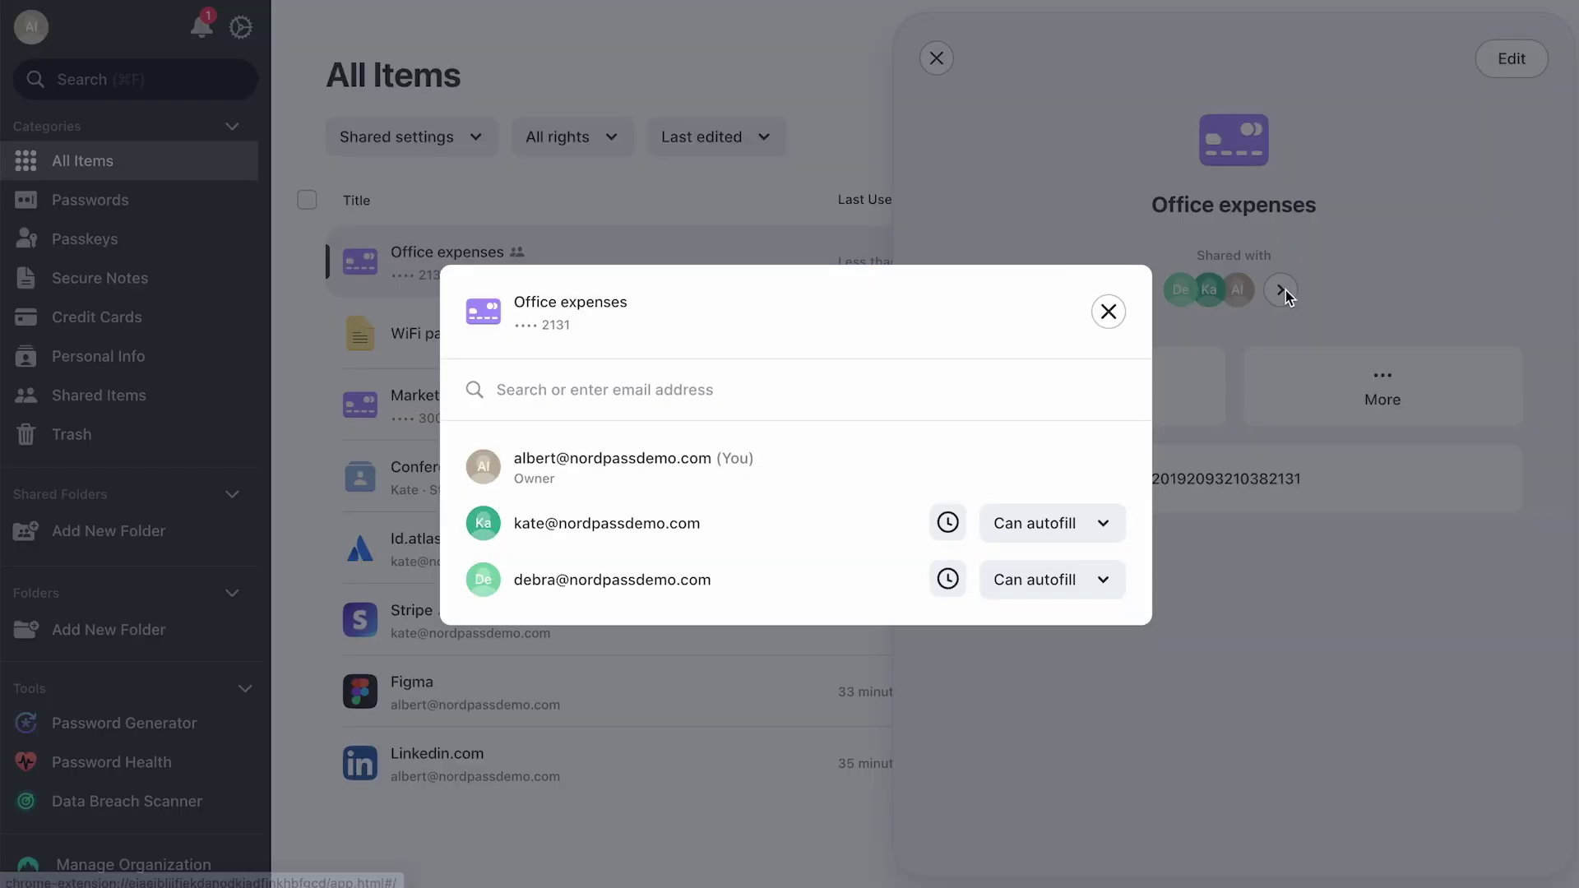
pyautogui.click(1068, 575)
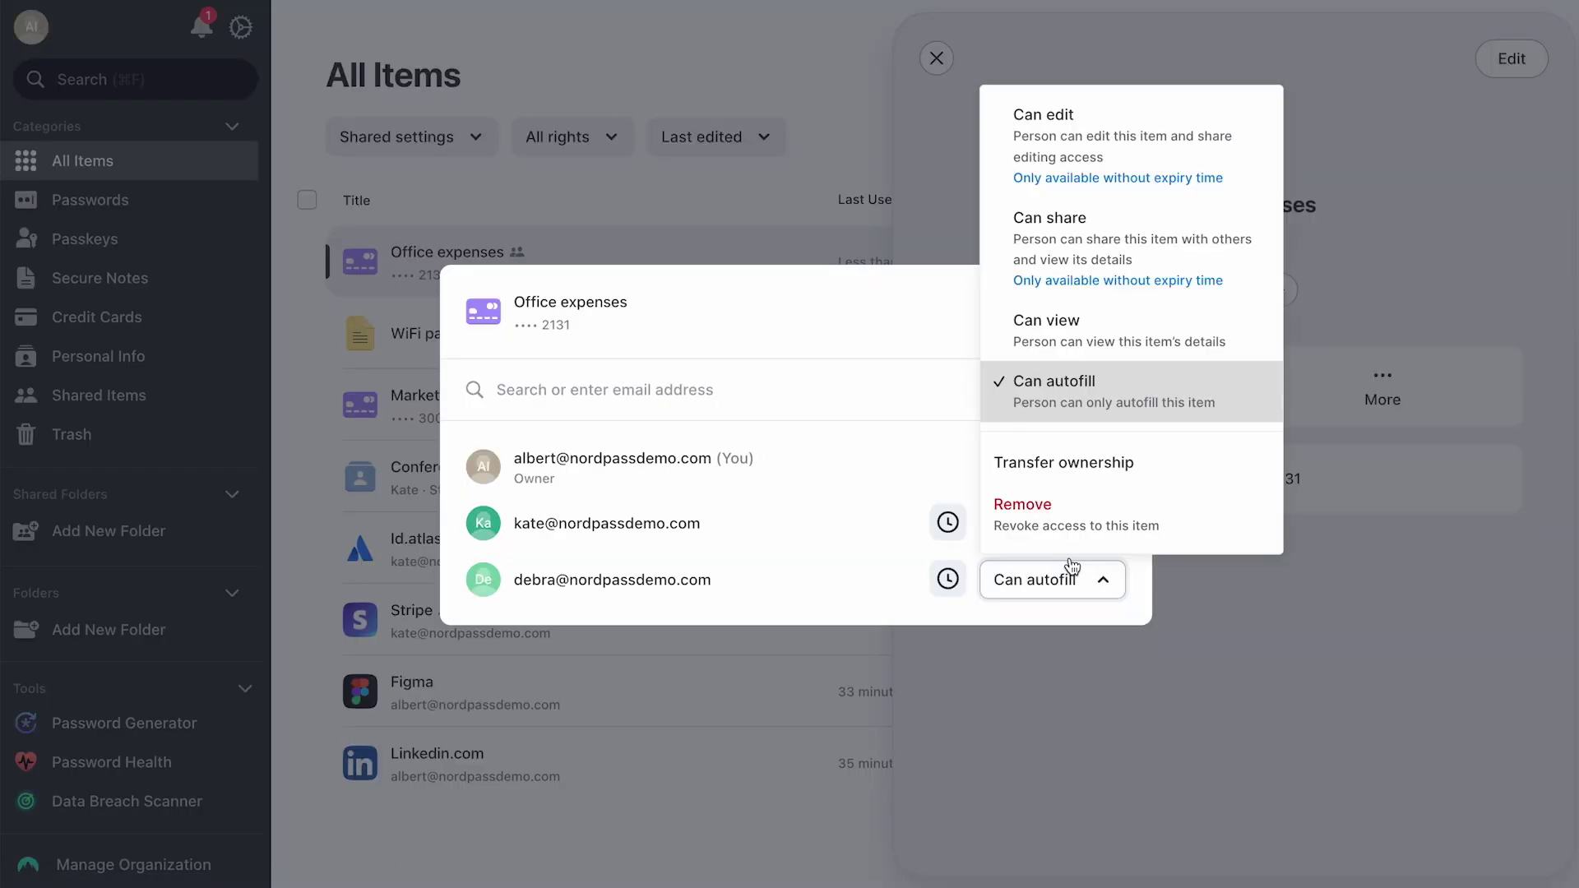
pyautogui.click(1201, 503)
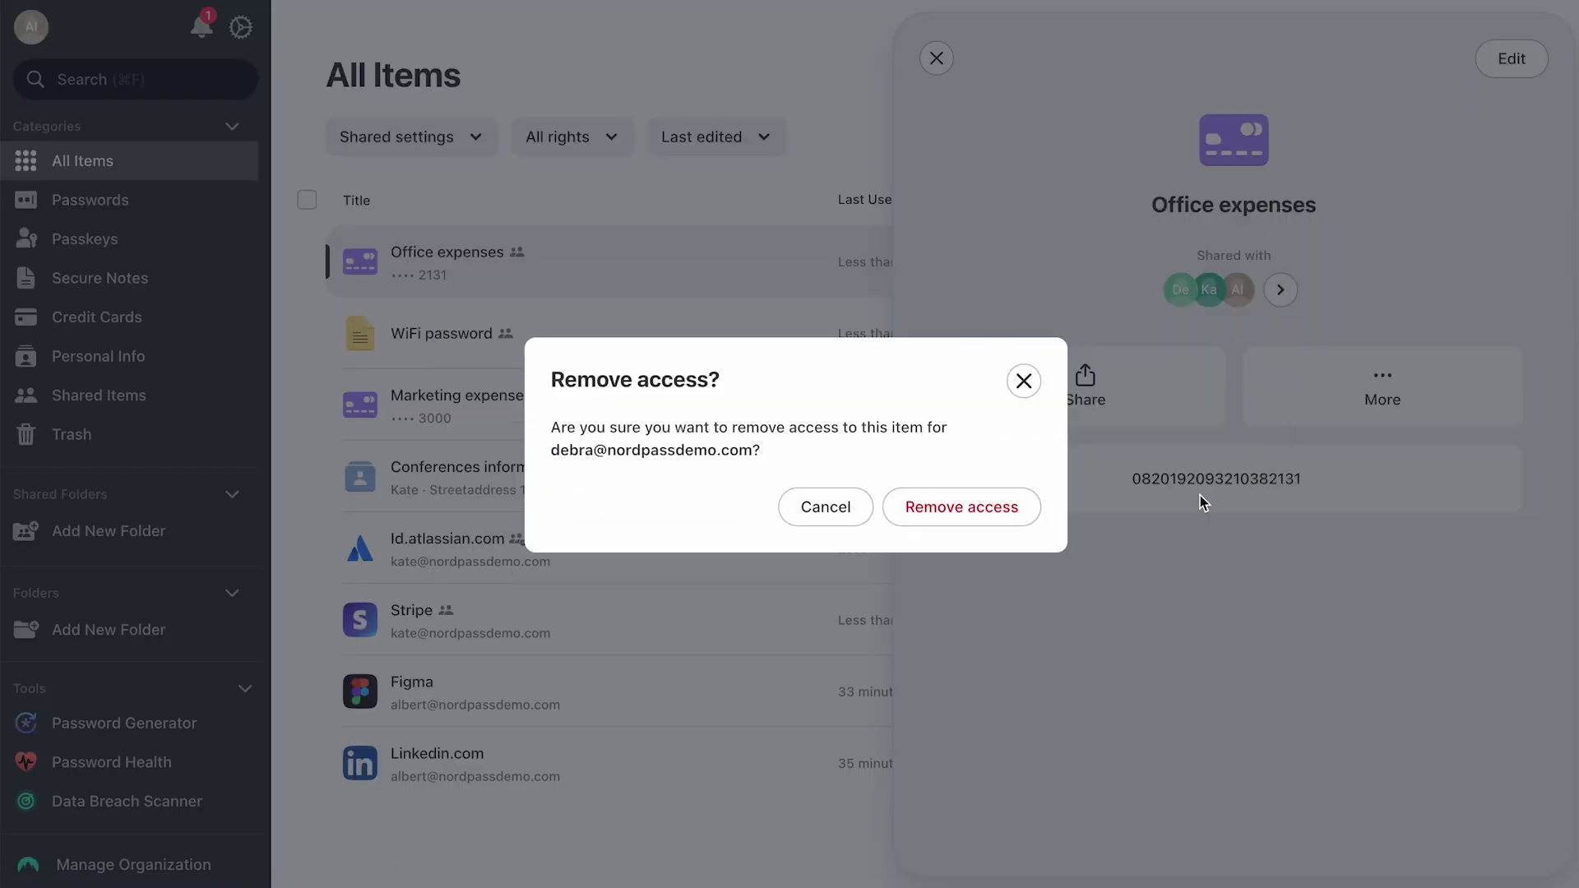
pyautogui.click(1002, 526)
pyautogui.click(1108, 337)
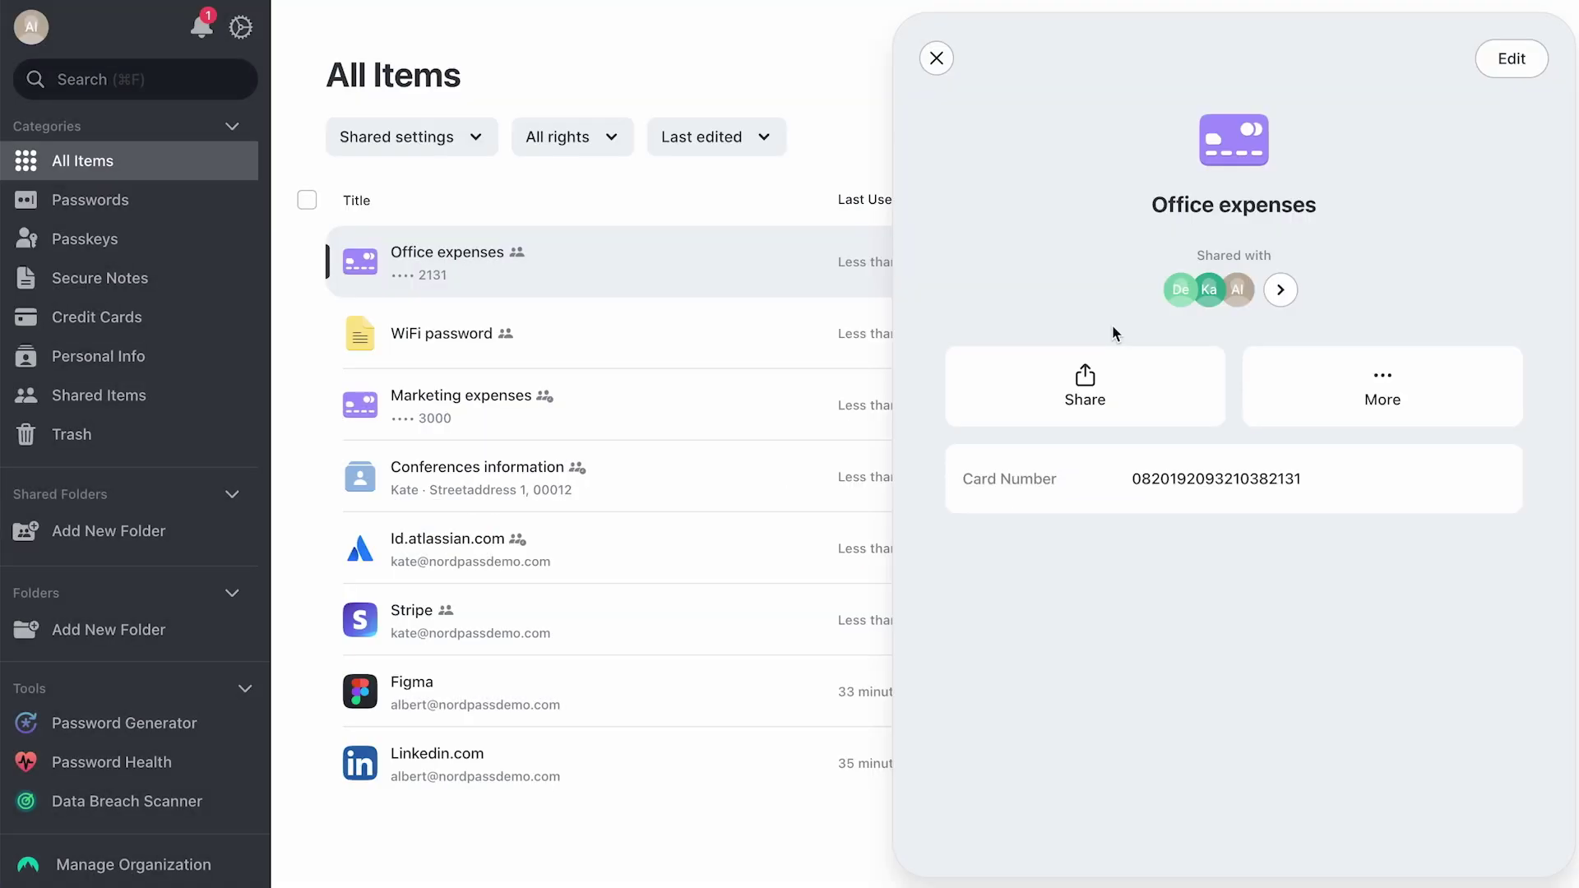
# Filter the item list to Shared with me and I can view
pyautogui.click(937, 59)
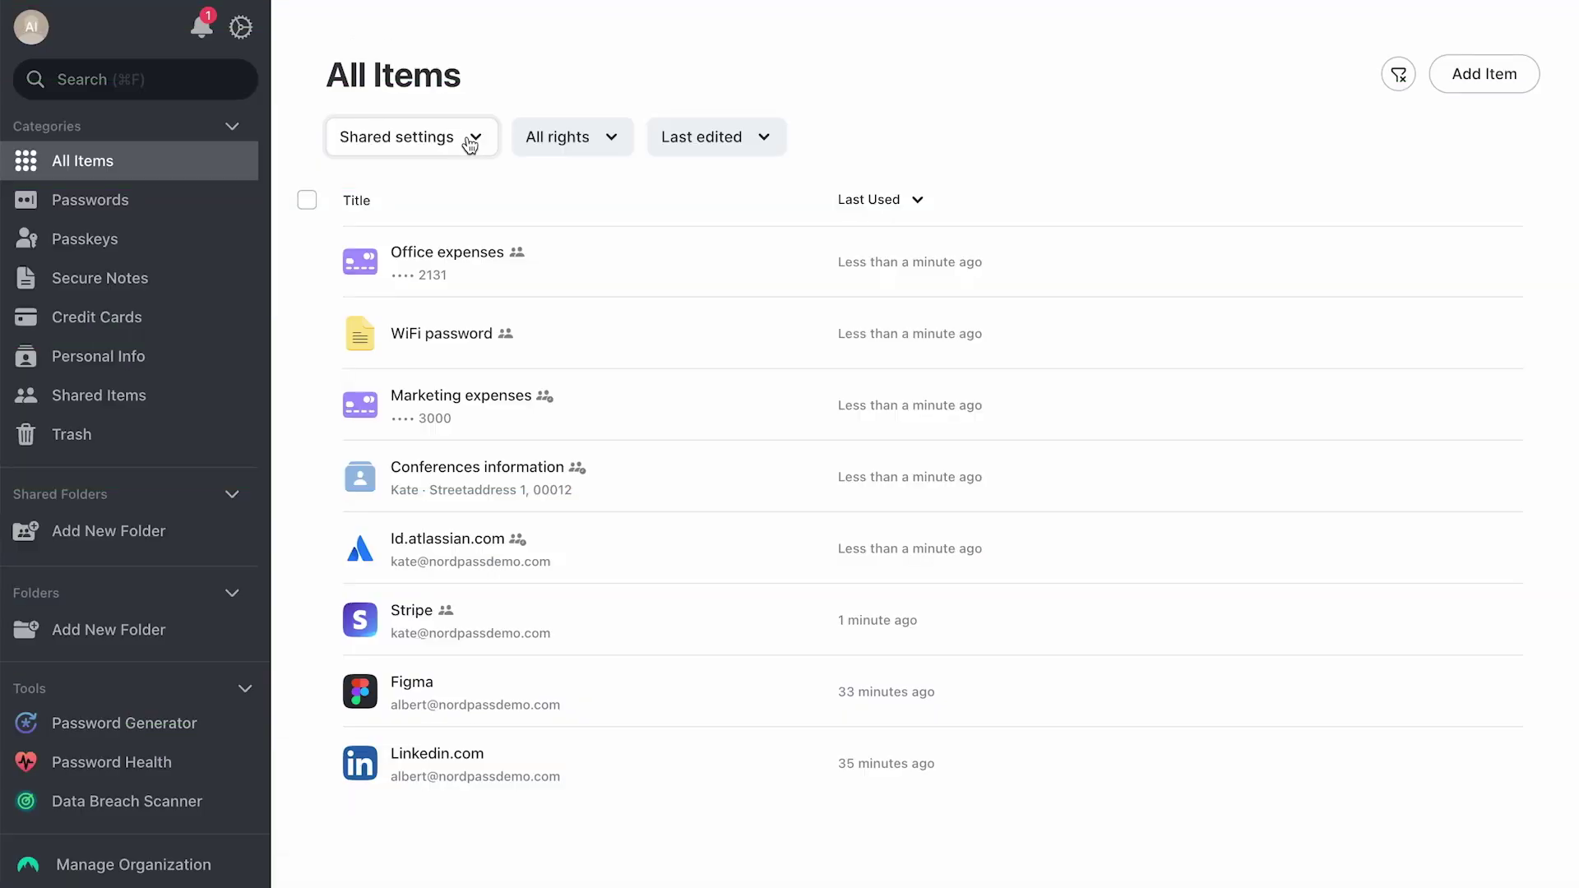
pyautogui.click(470, 145)
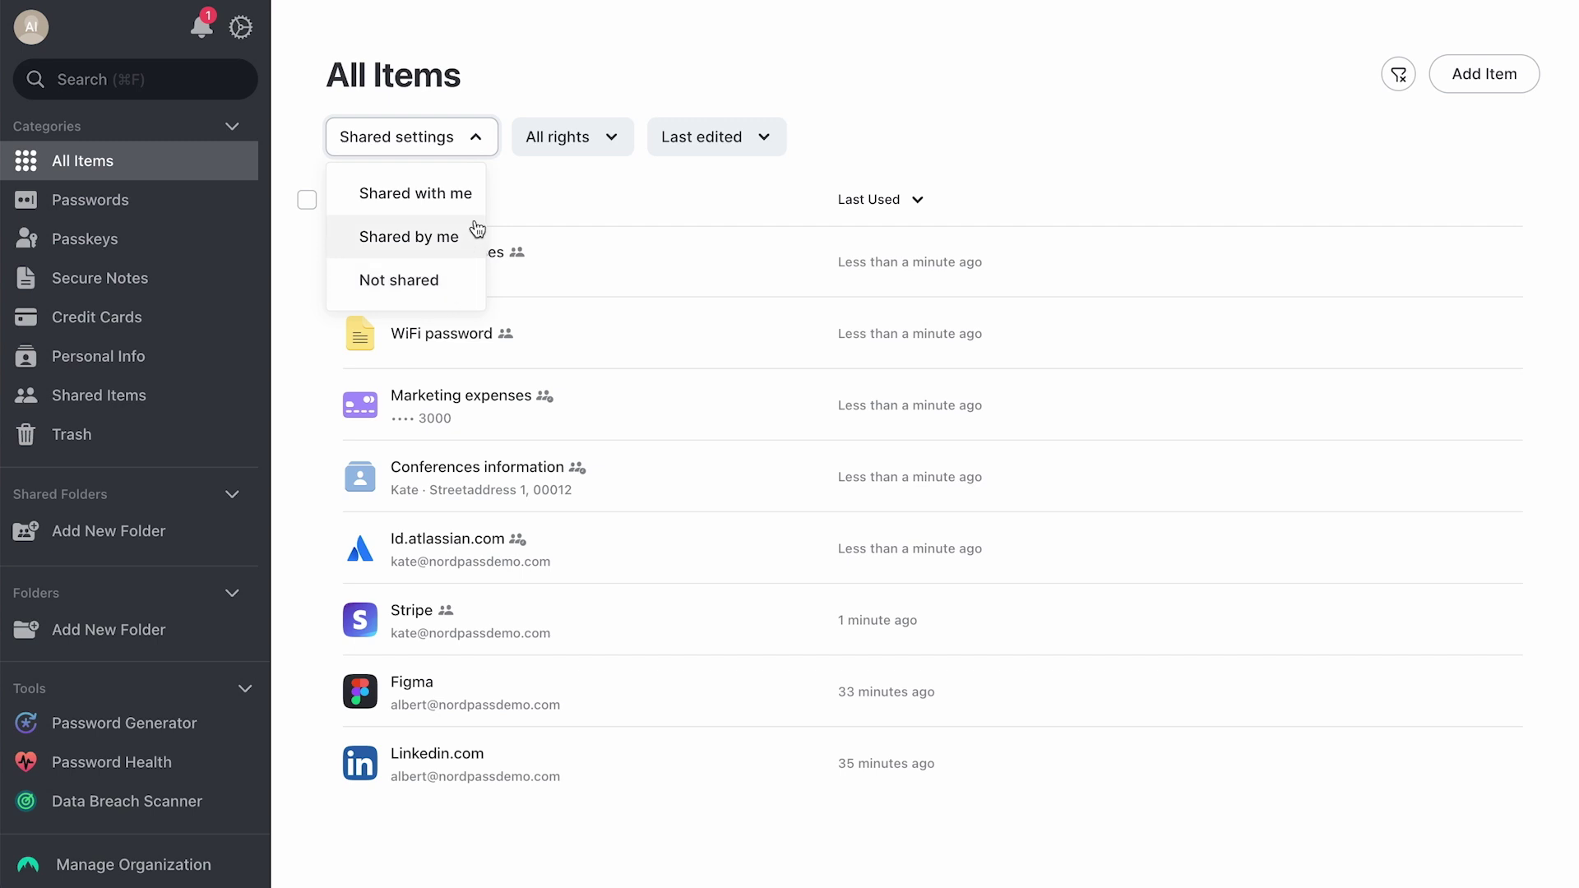
pyautogui.click(476, 195)
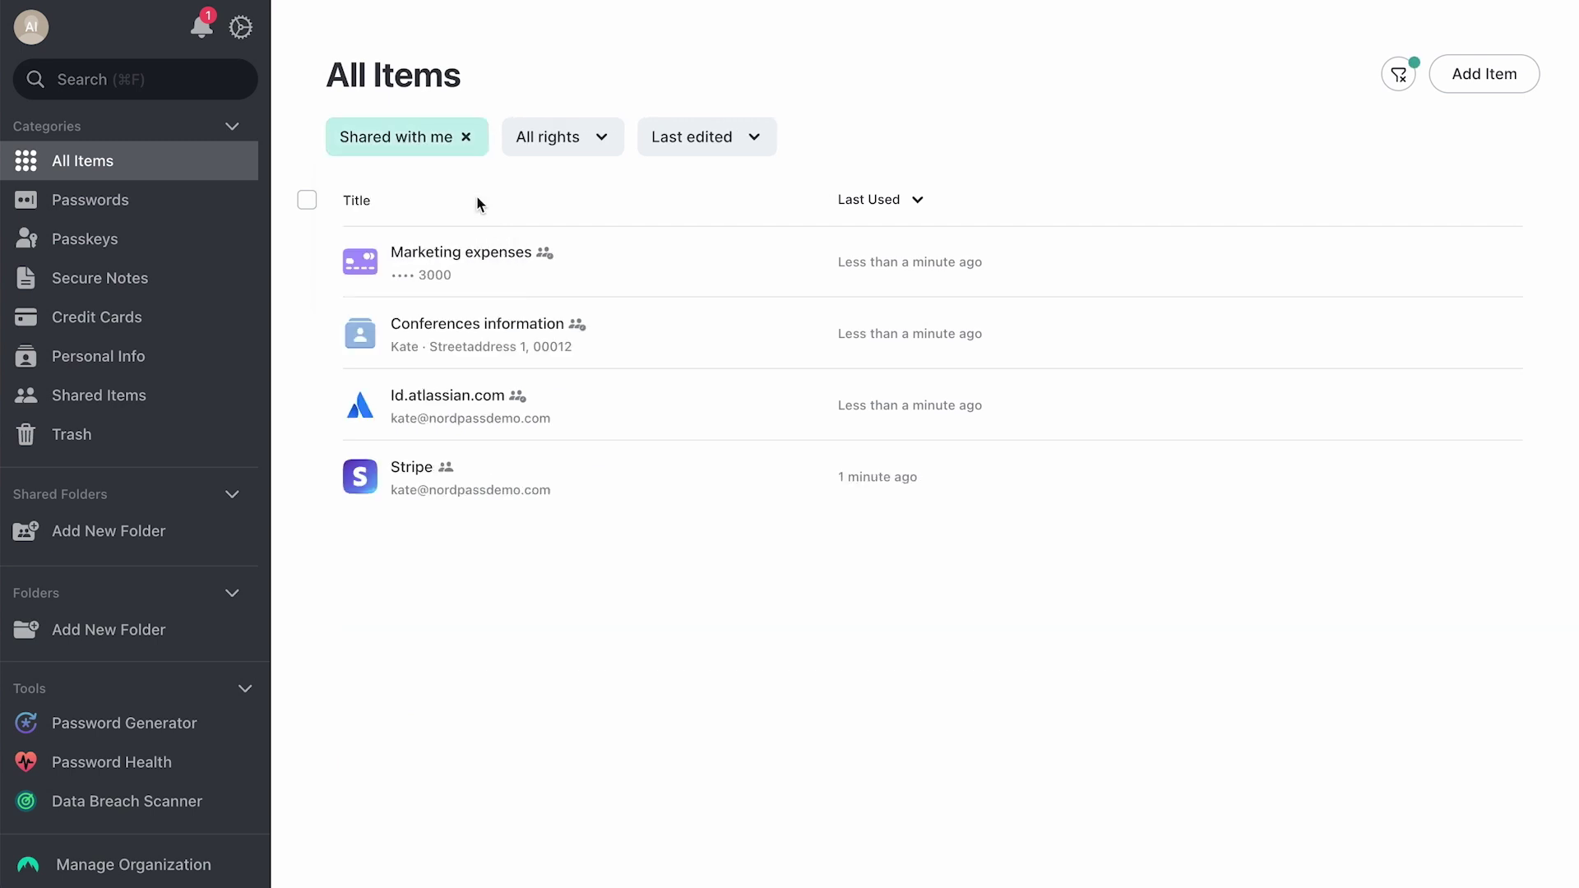
pyautogui.click(570, 154)
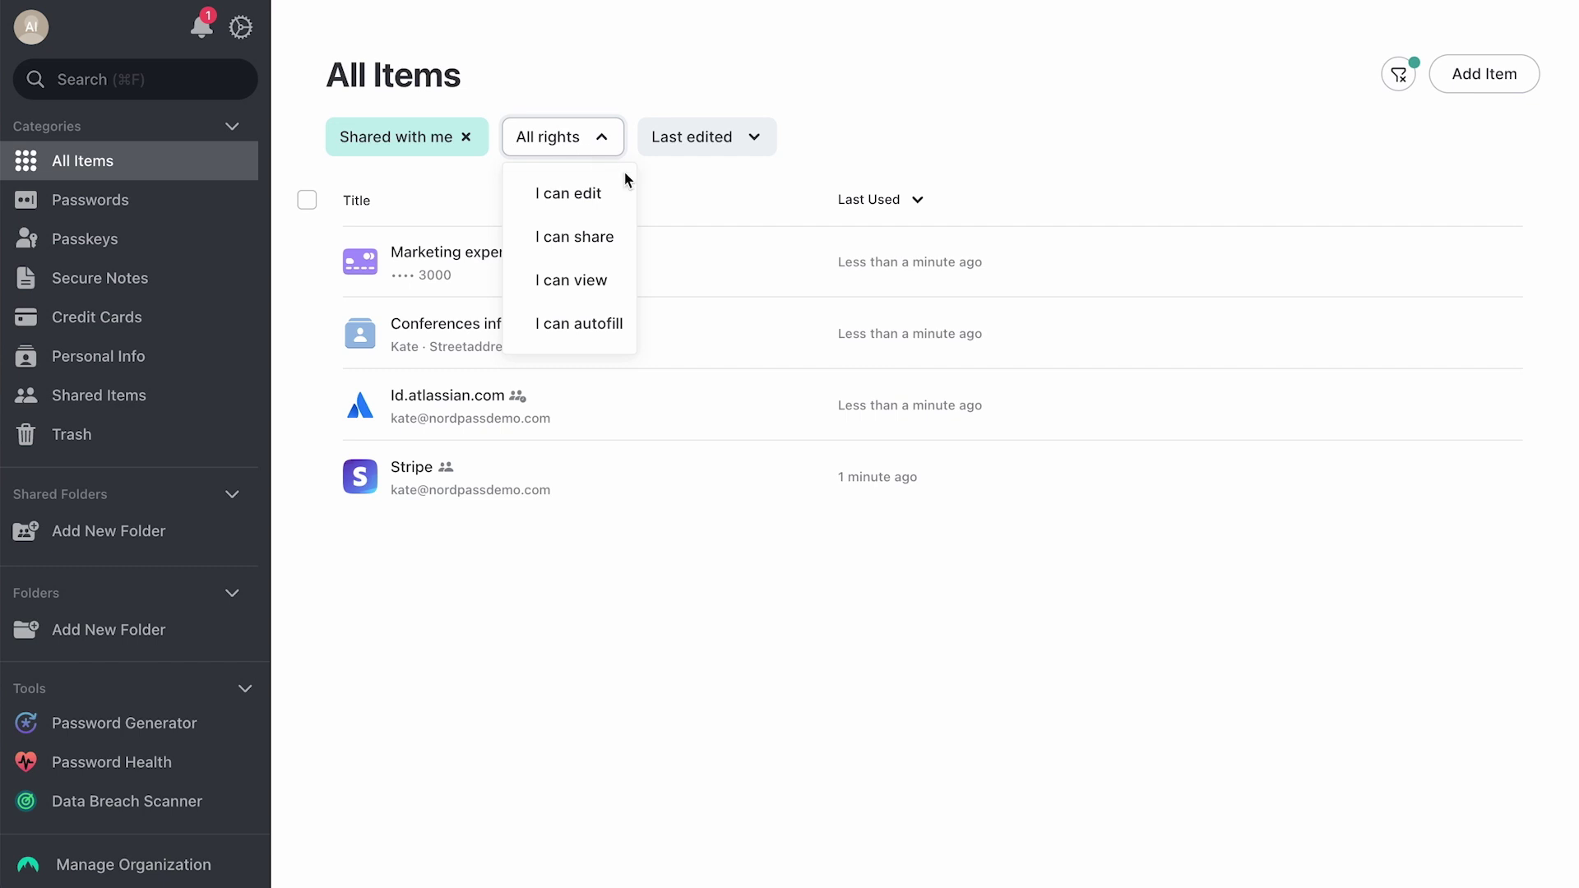
pyautogui.click(625, 288)
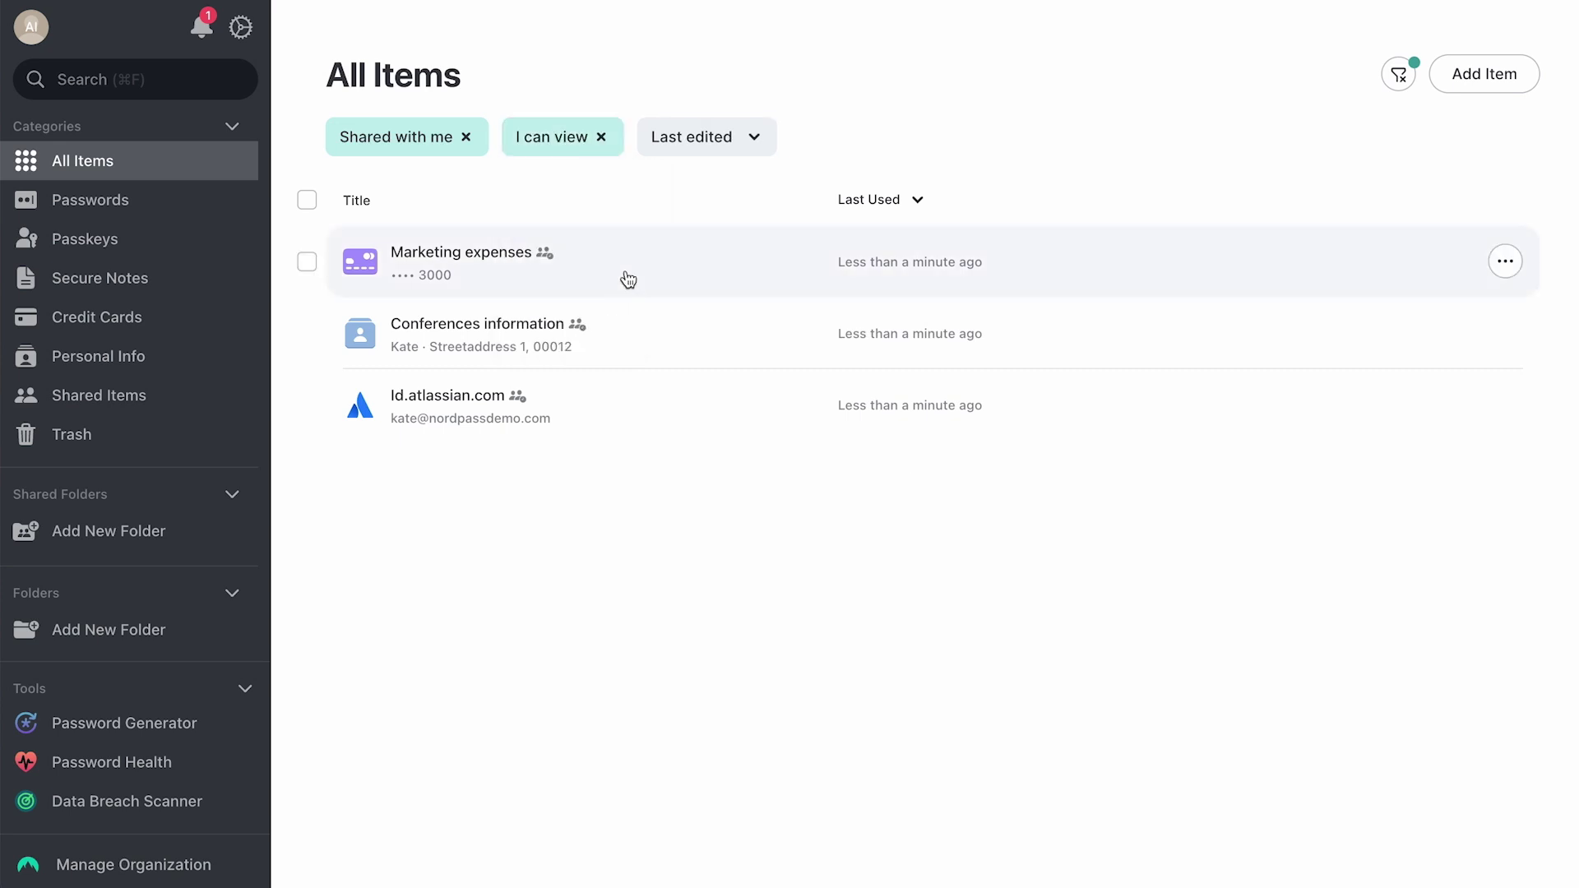
pyautogui.click(714, 147)
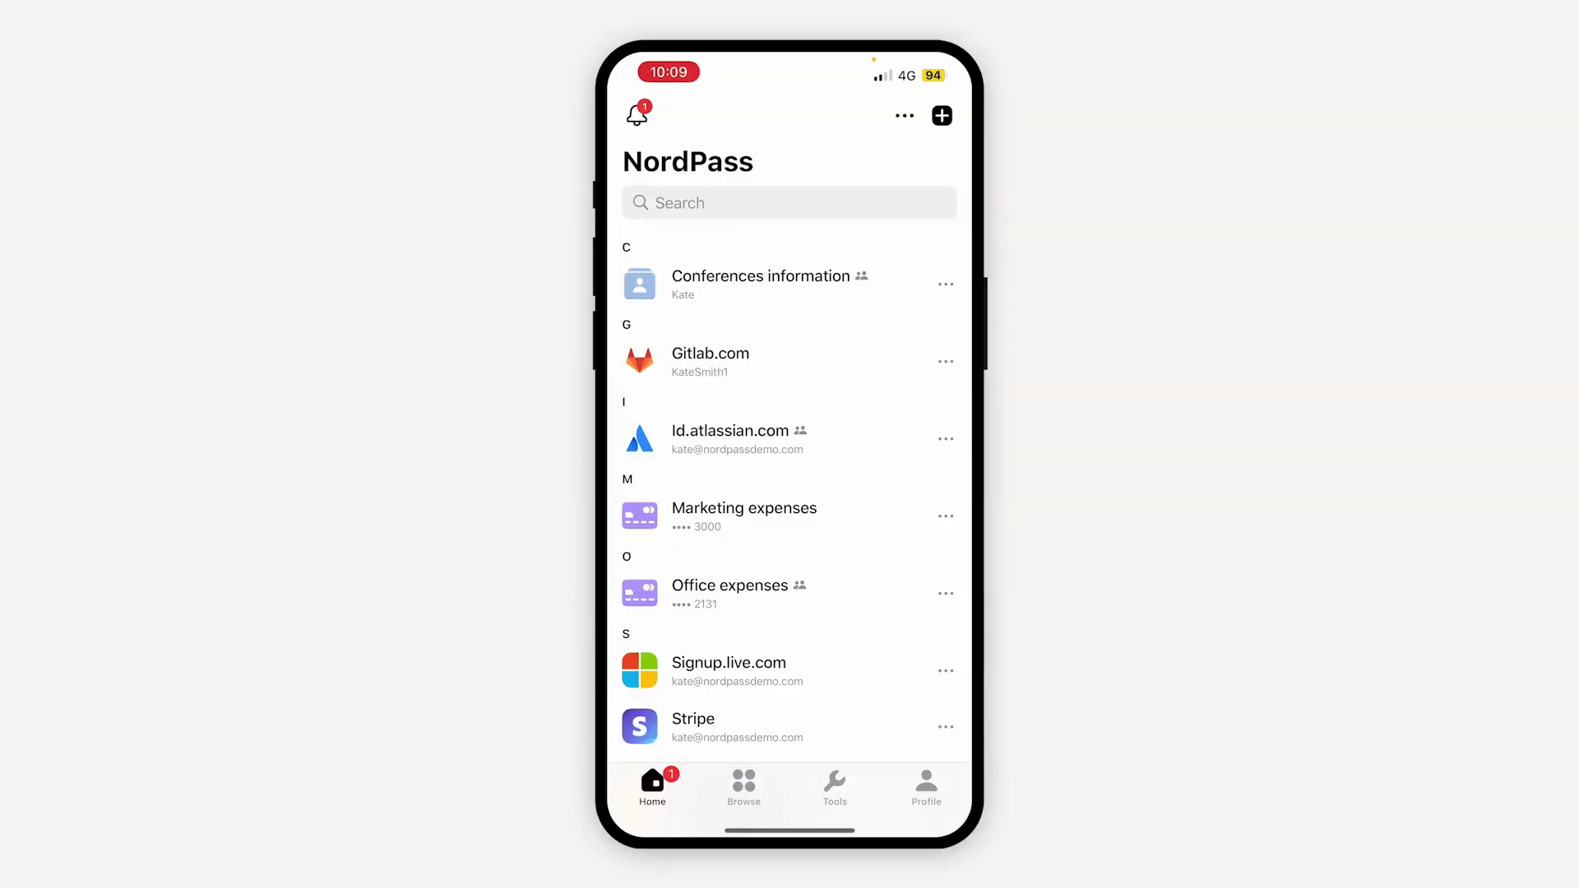
# In the mobile app, share Marketing expenses with one member as Can view, expiring after 1 day
pyautogui.click(855, 514)
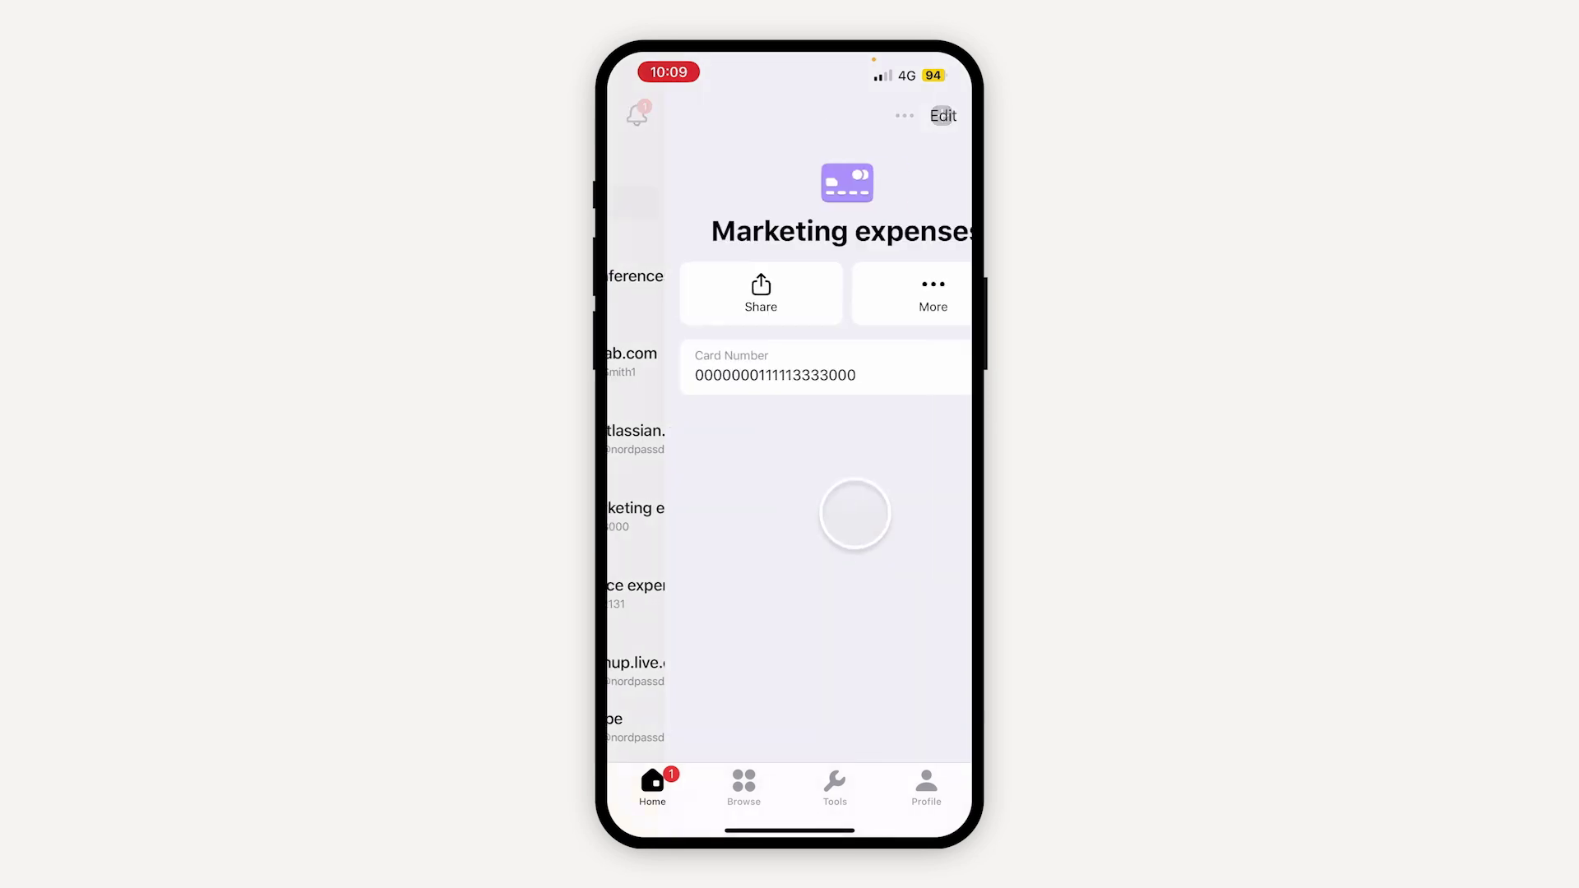
pyautogui.click(703, 288)
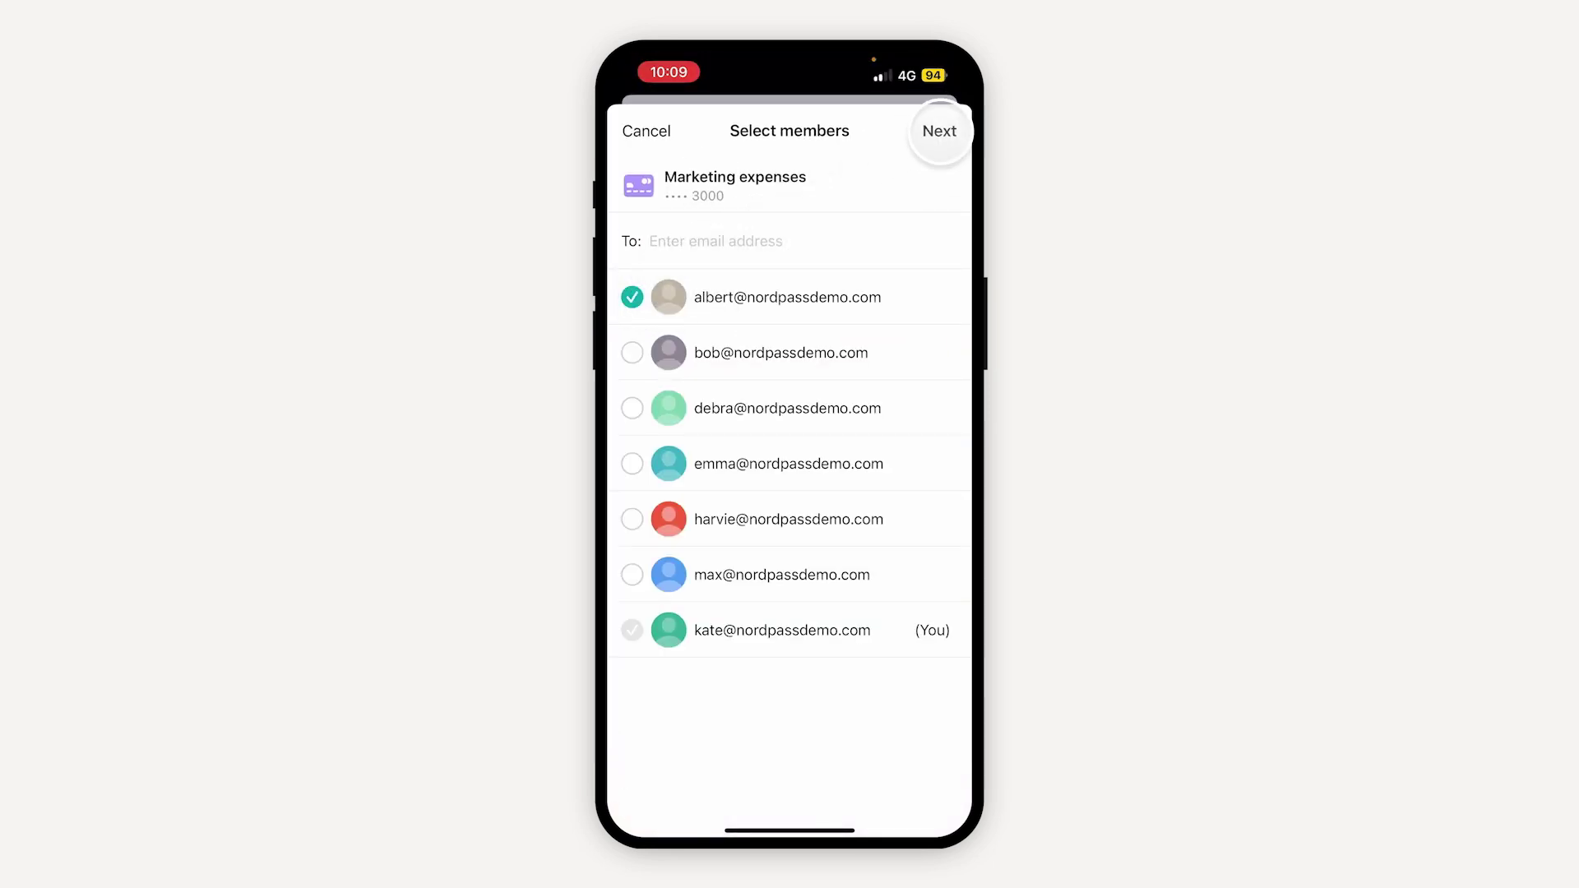
pyautogui.click(940, 132)
pyautogui.click(886, 243)
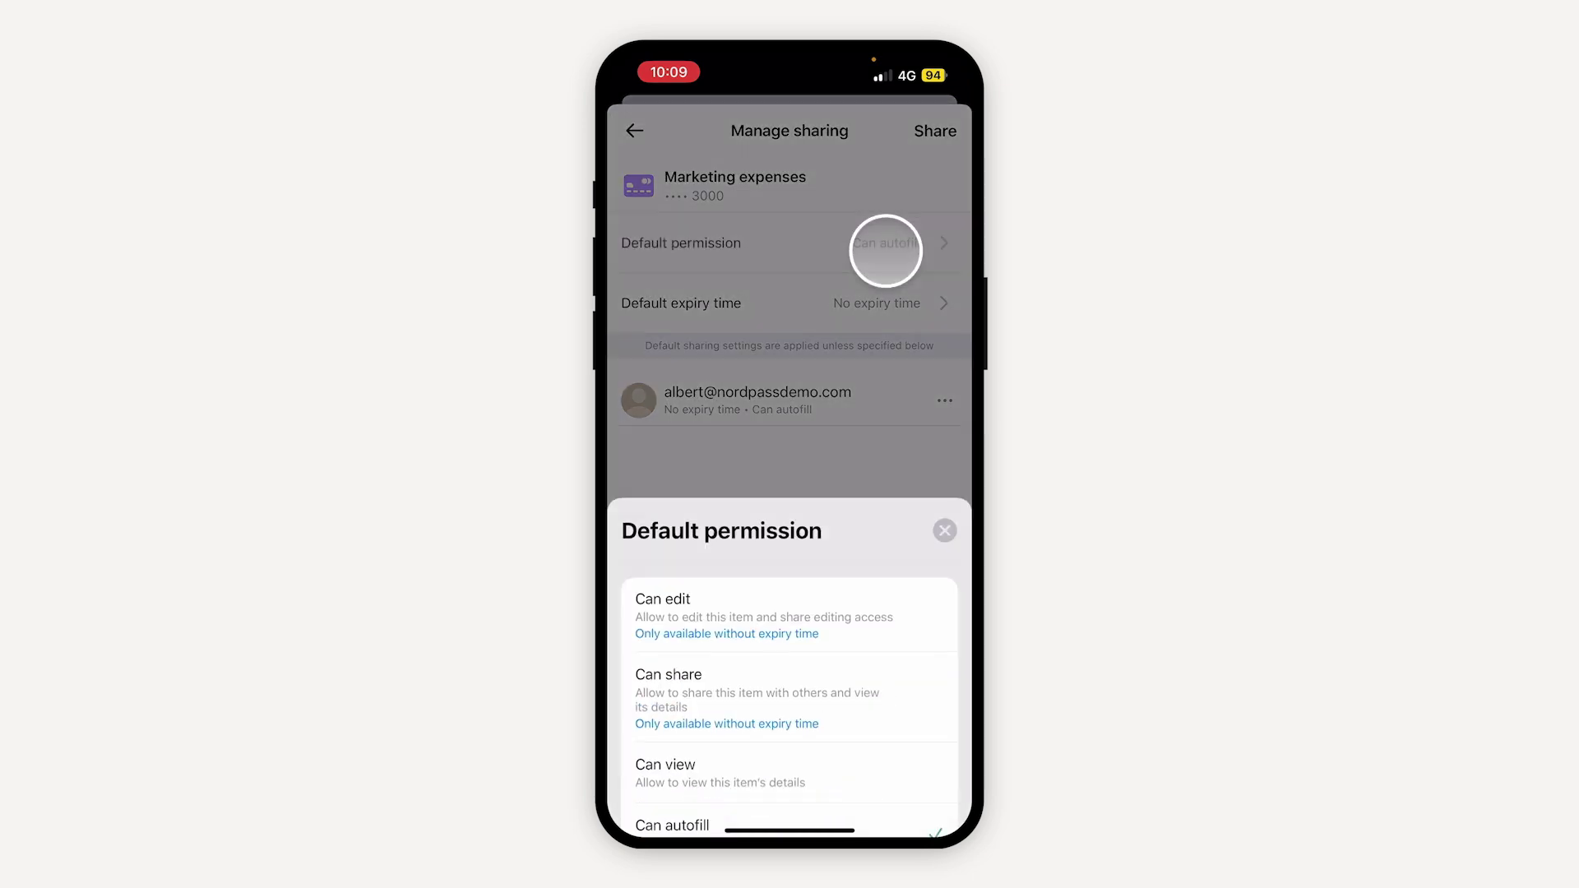
pyautogui.click(853, 730)
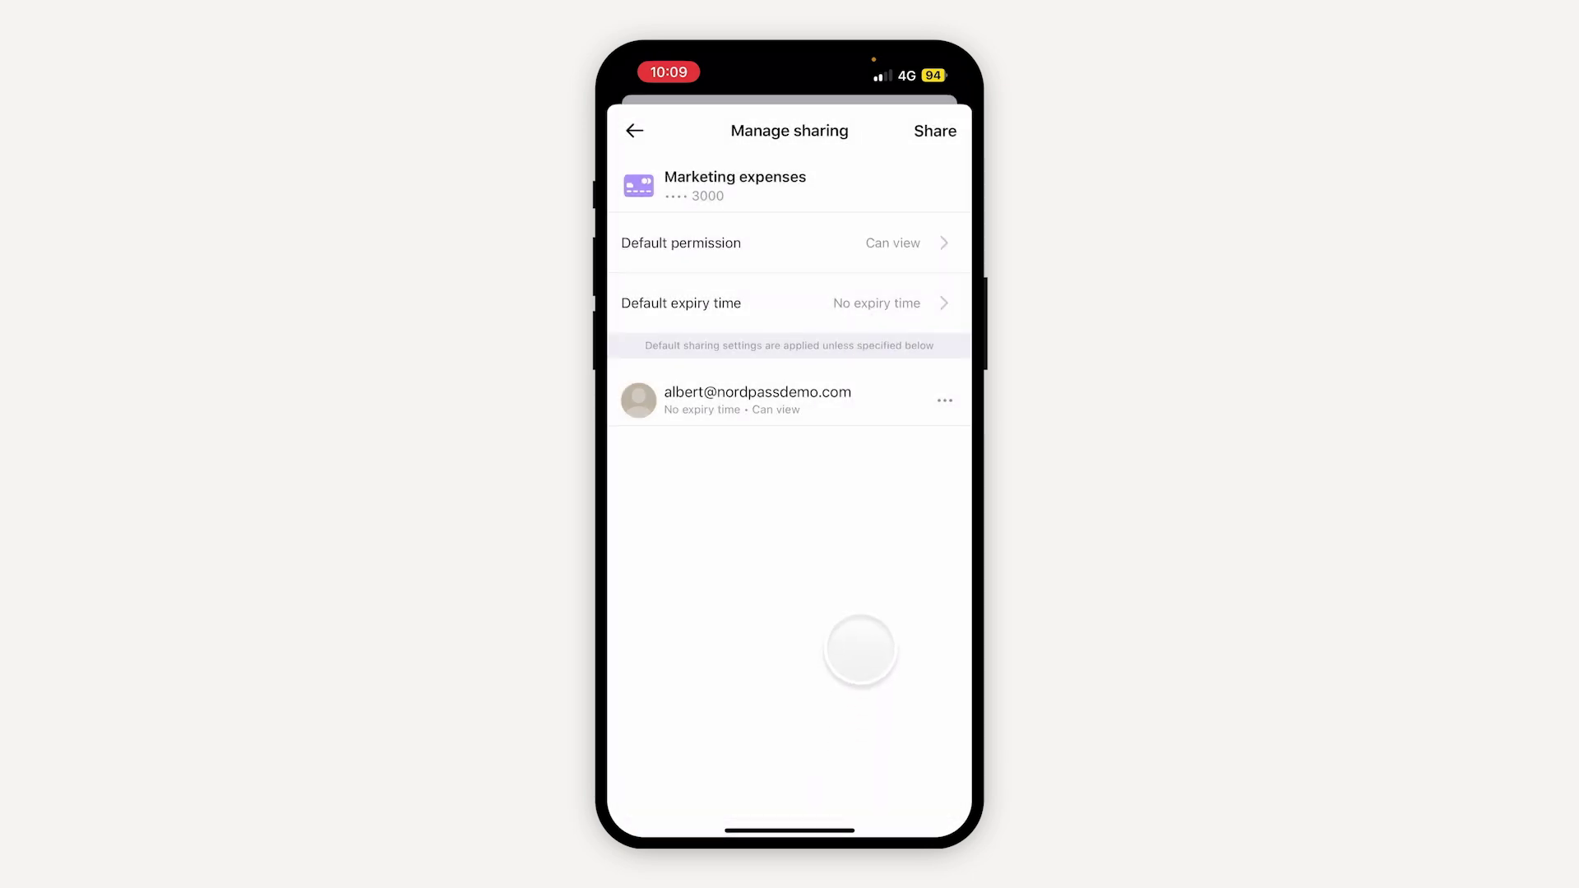
pyautogui.click(885, 306)
pyautogui.click(655, 658)
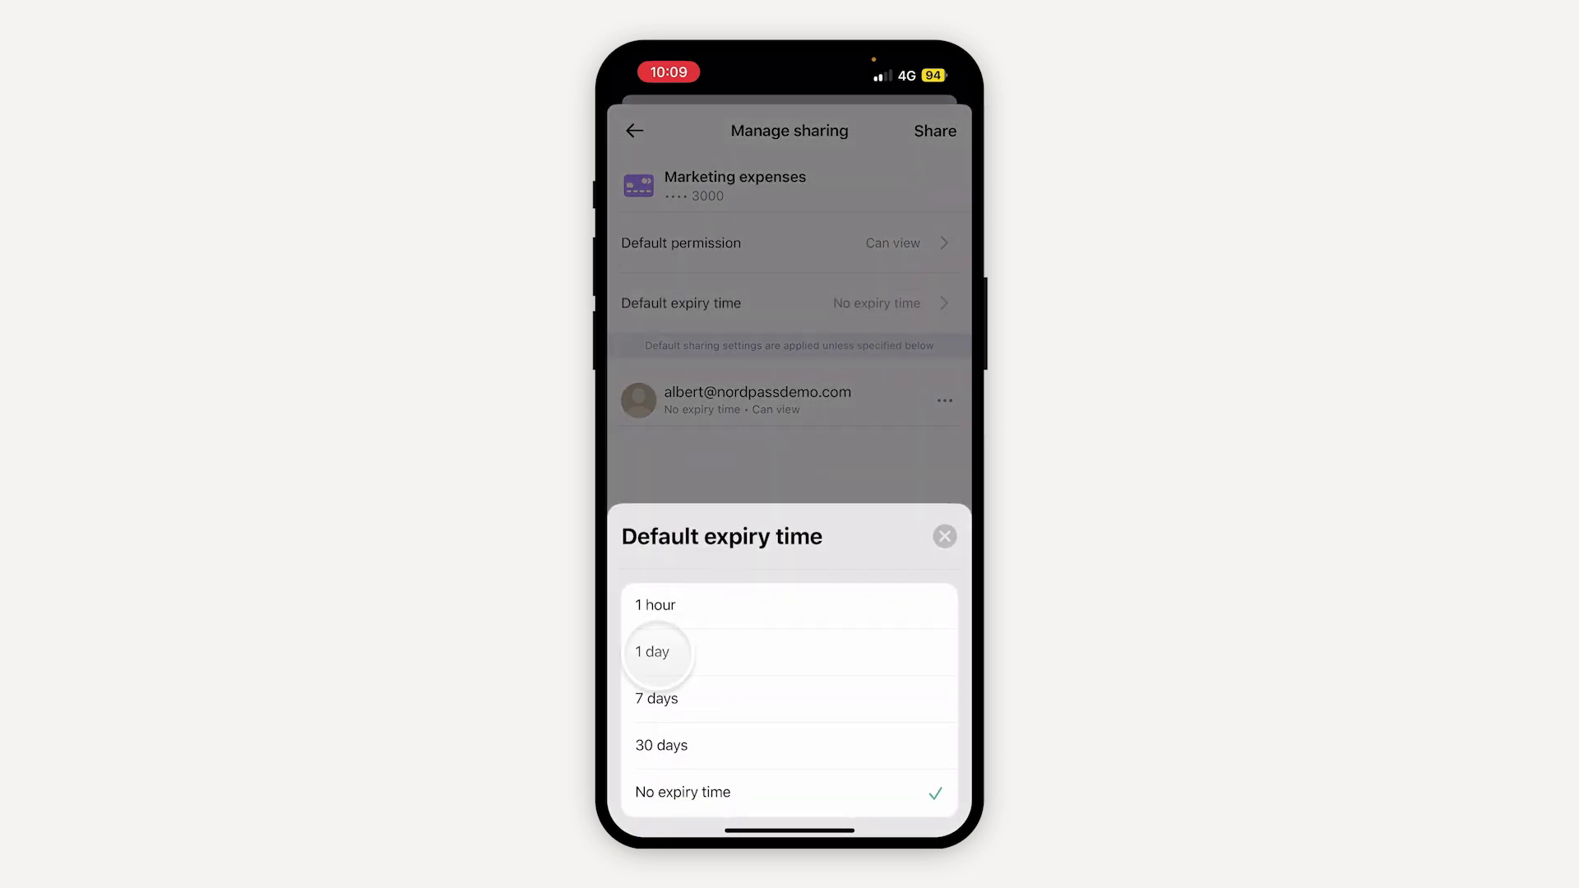
pyautogui.click(936, 132)
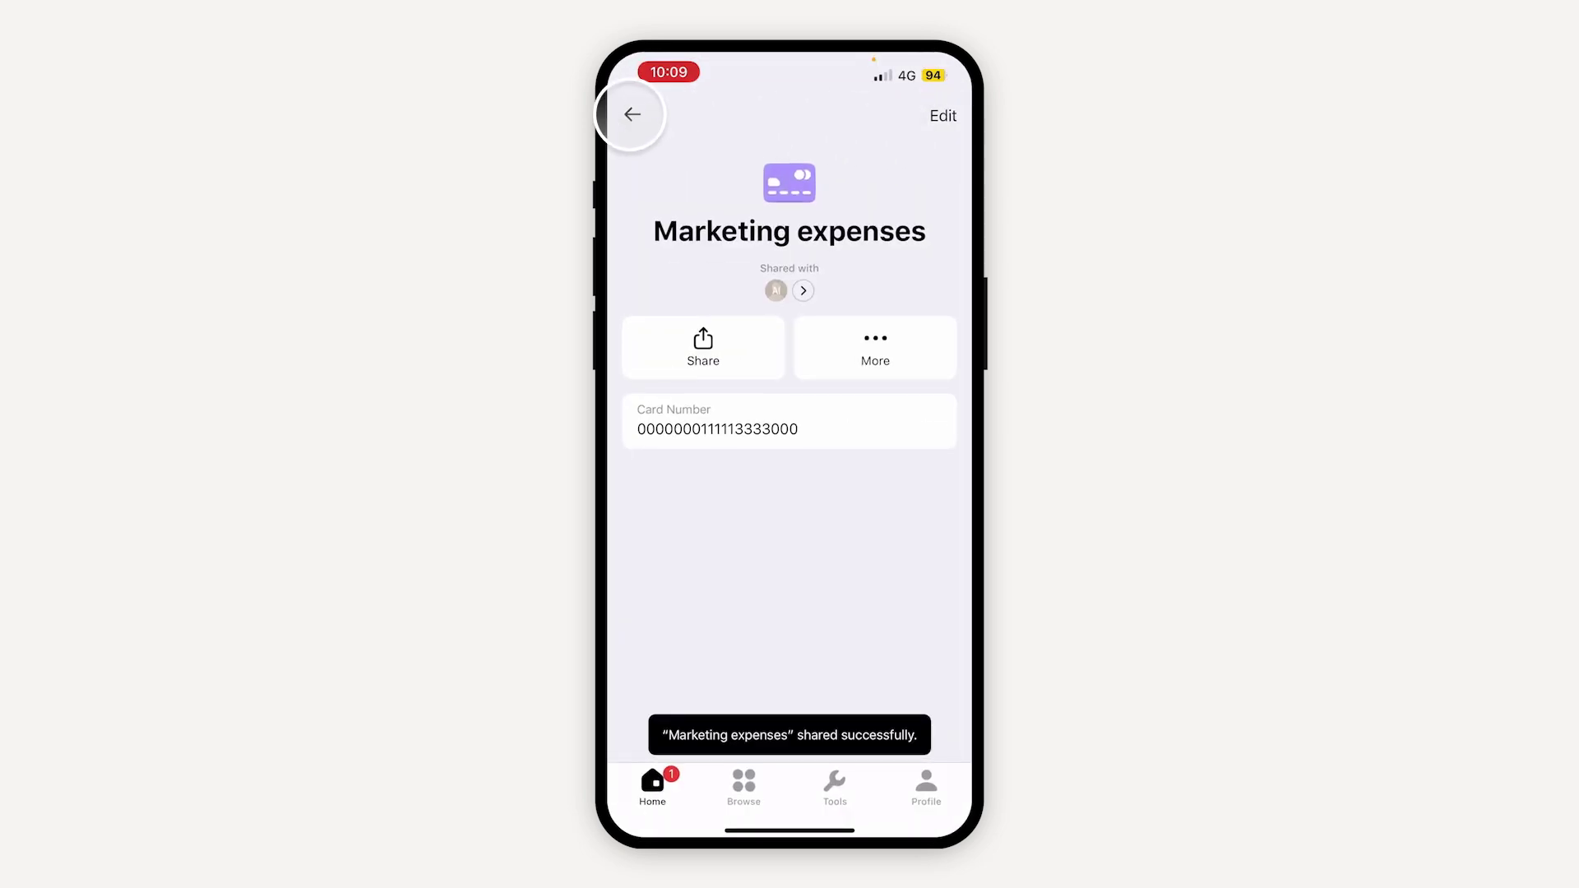
# Select the Stripe and WiFi password items in multi-select mode
pyautogui.click(632, 114)
pyautogui.scroll(-1, 765, 555)
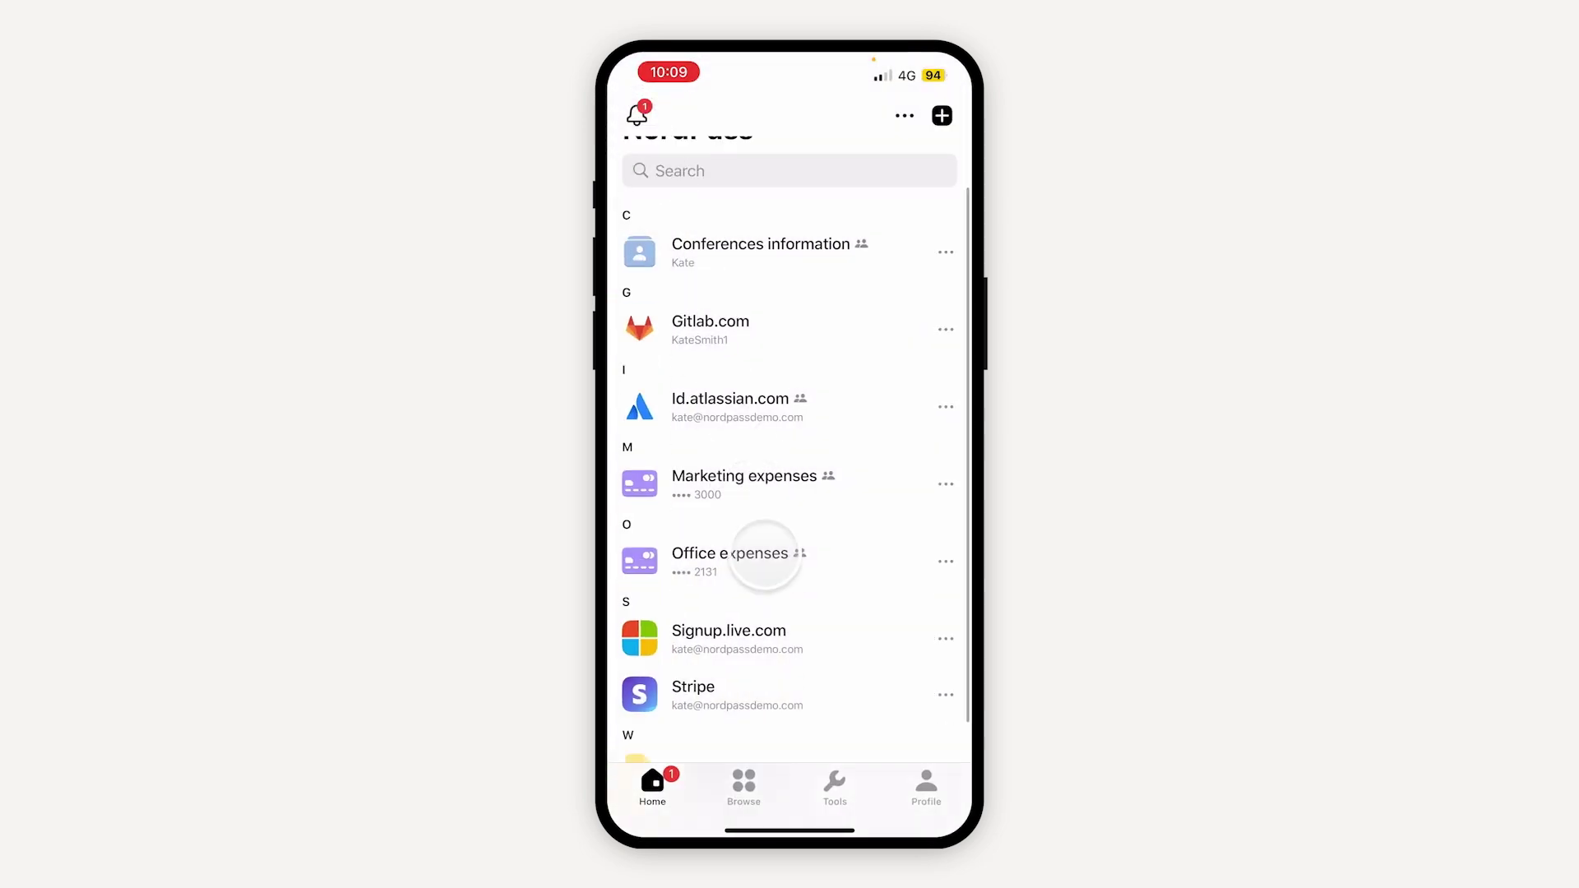
pyautogui.click(904, 116)
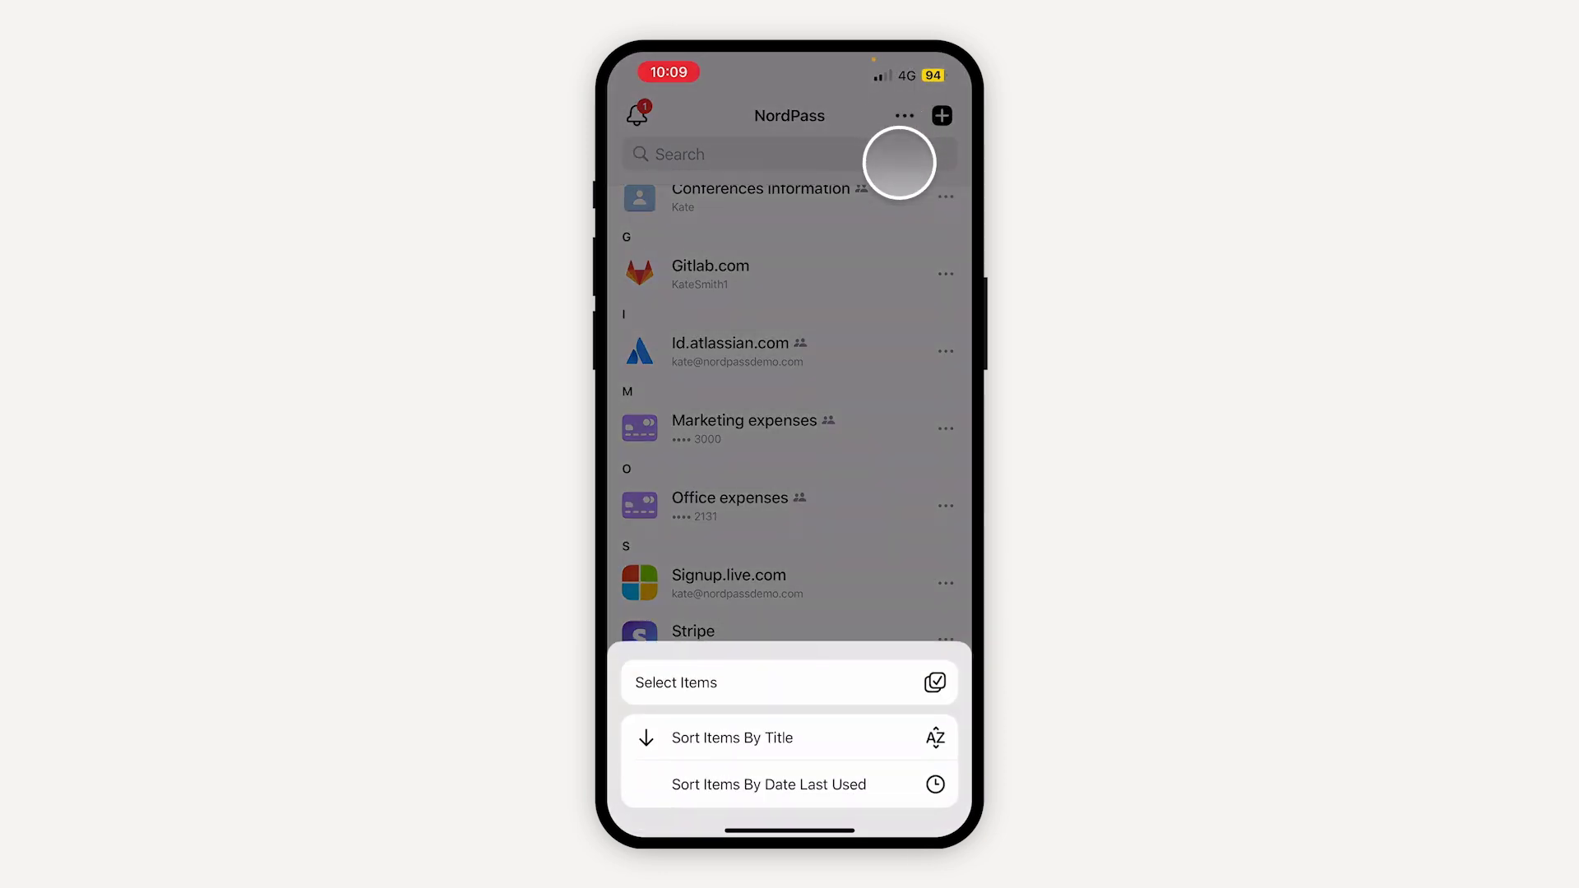
pyautogui.click(846, 683)
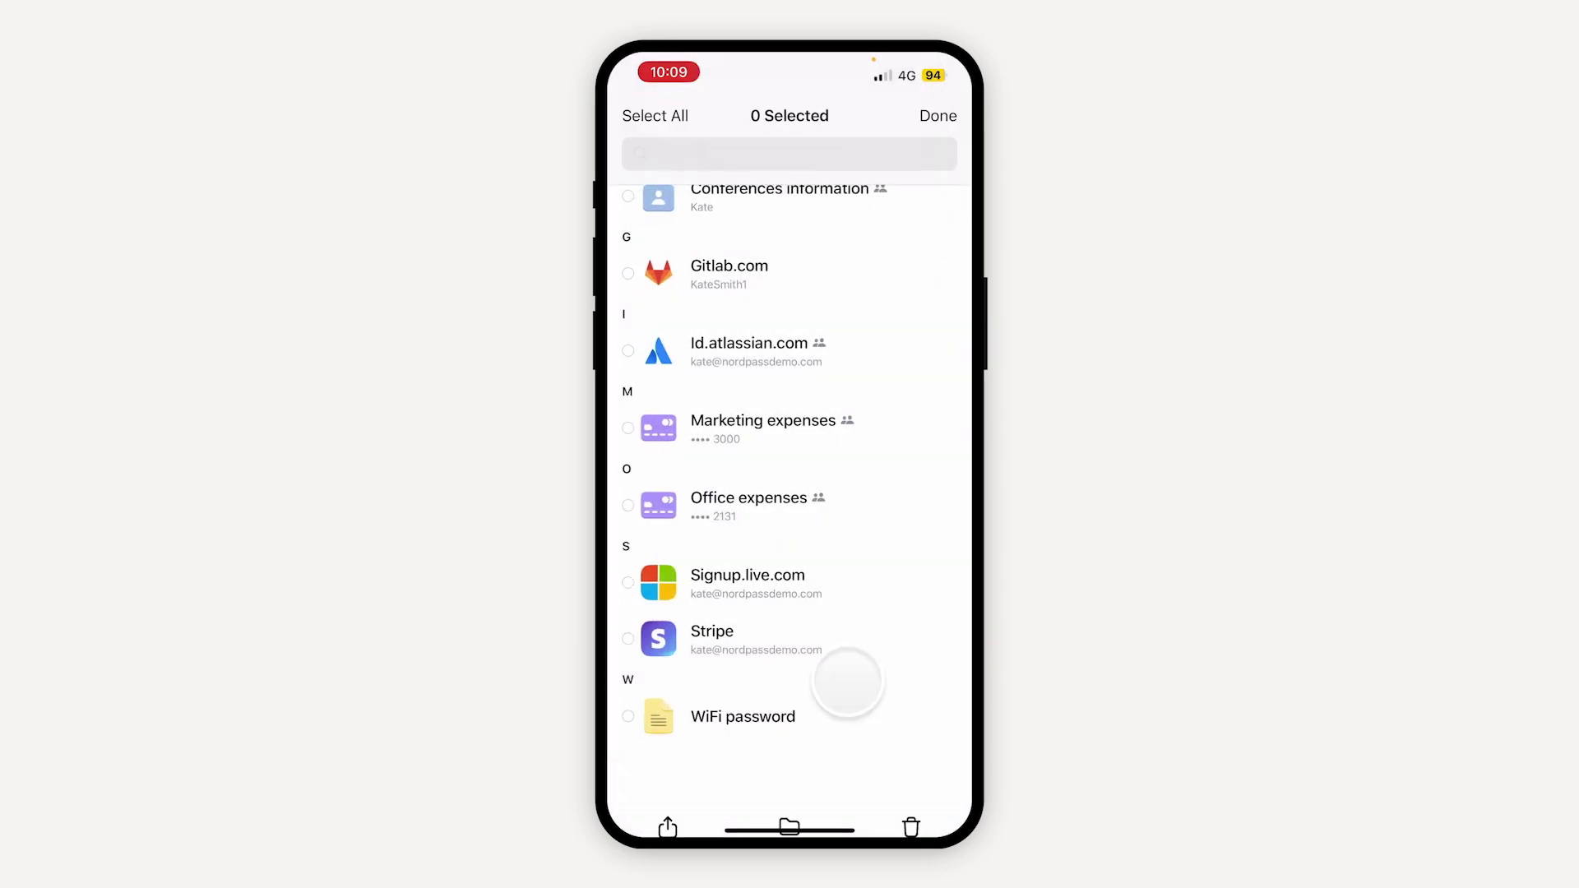
pyautogui.click(635, 638)
pyautogui.click(635, 716)
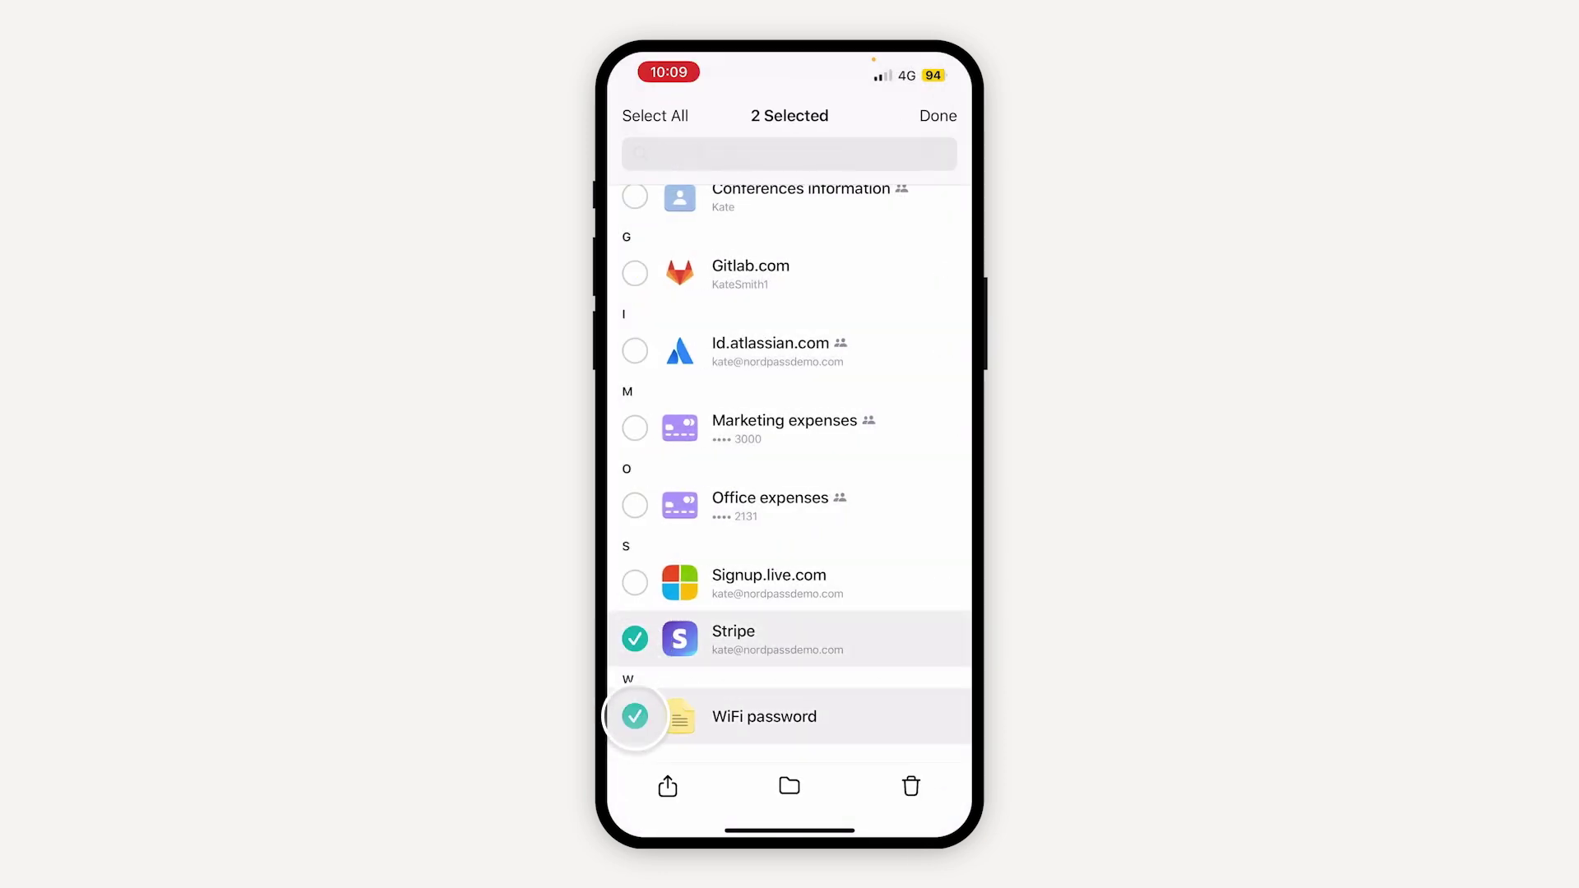
# Share both items with two members with Can share as the default permission
pyautogui.click(668, 786)
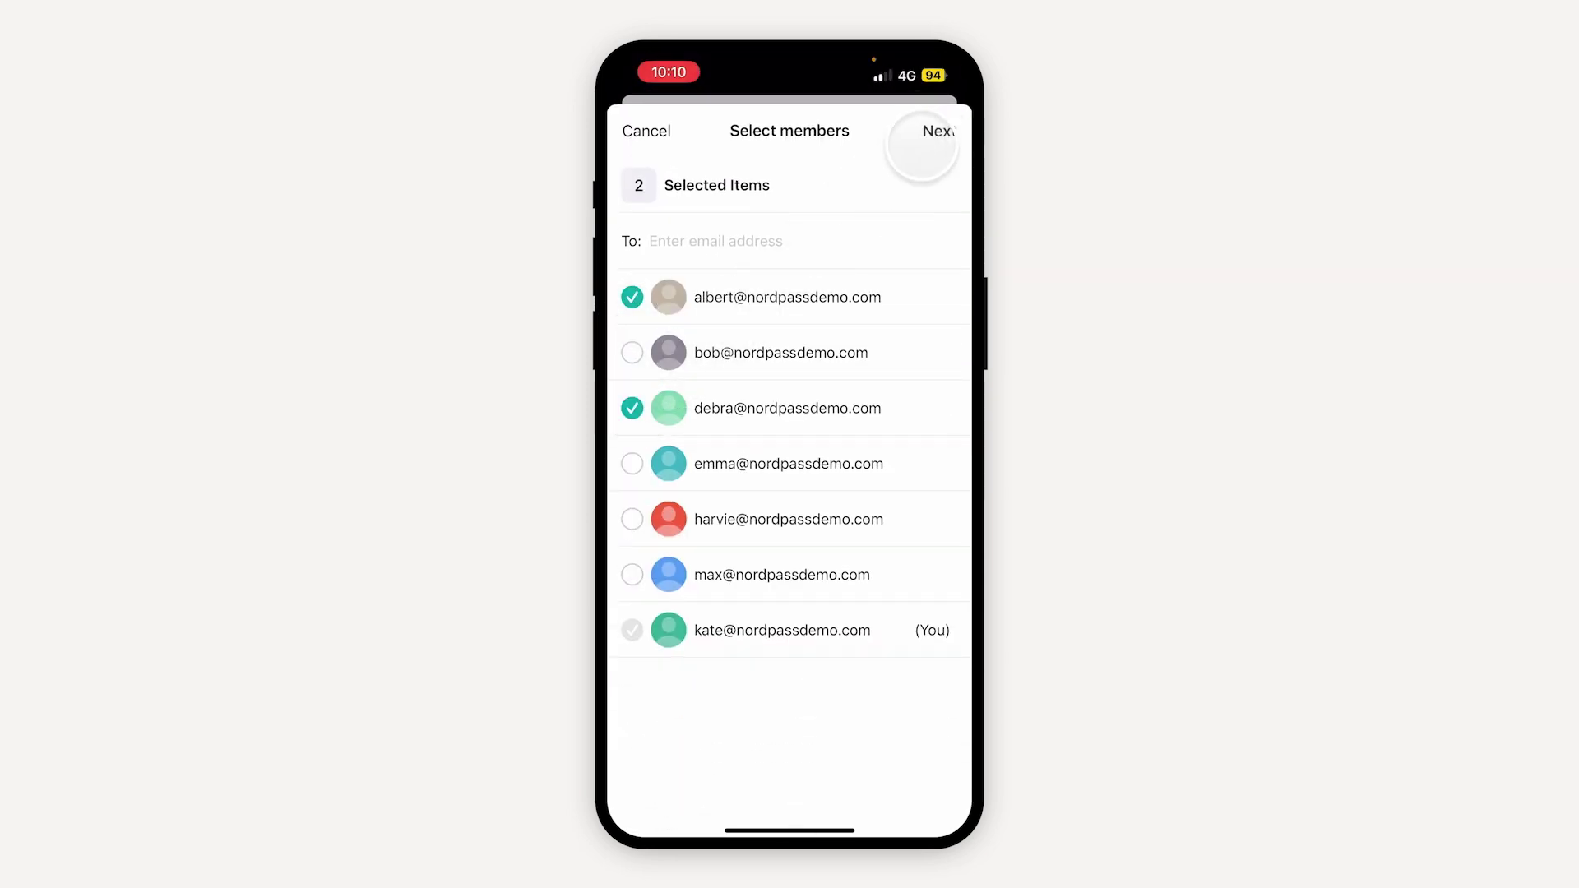
pyautogui.click(939, 131)
pyautogui.click(890, 243)
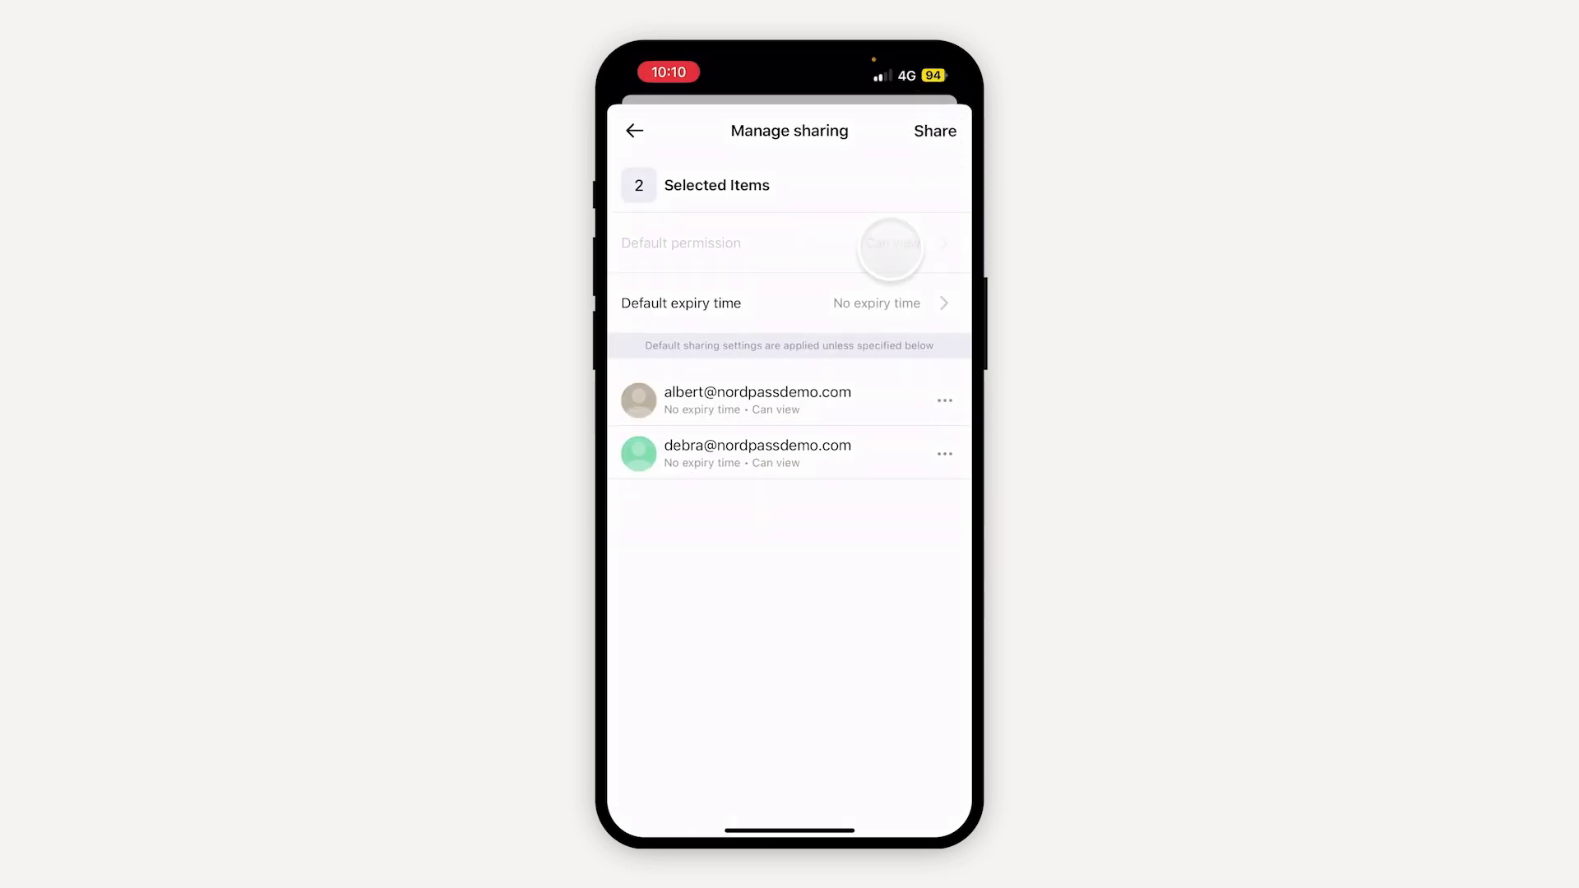
pyautogui.click(774, 699)
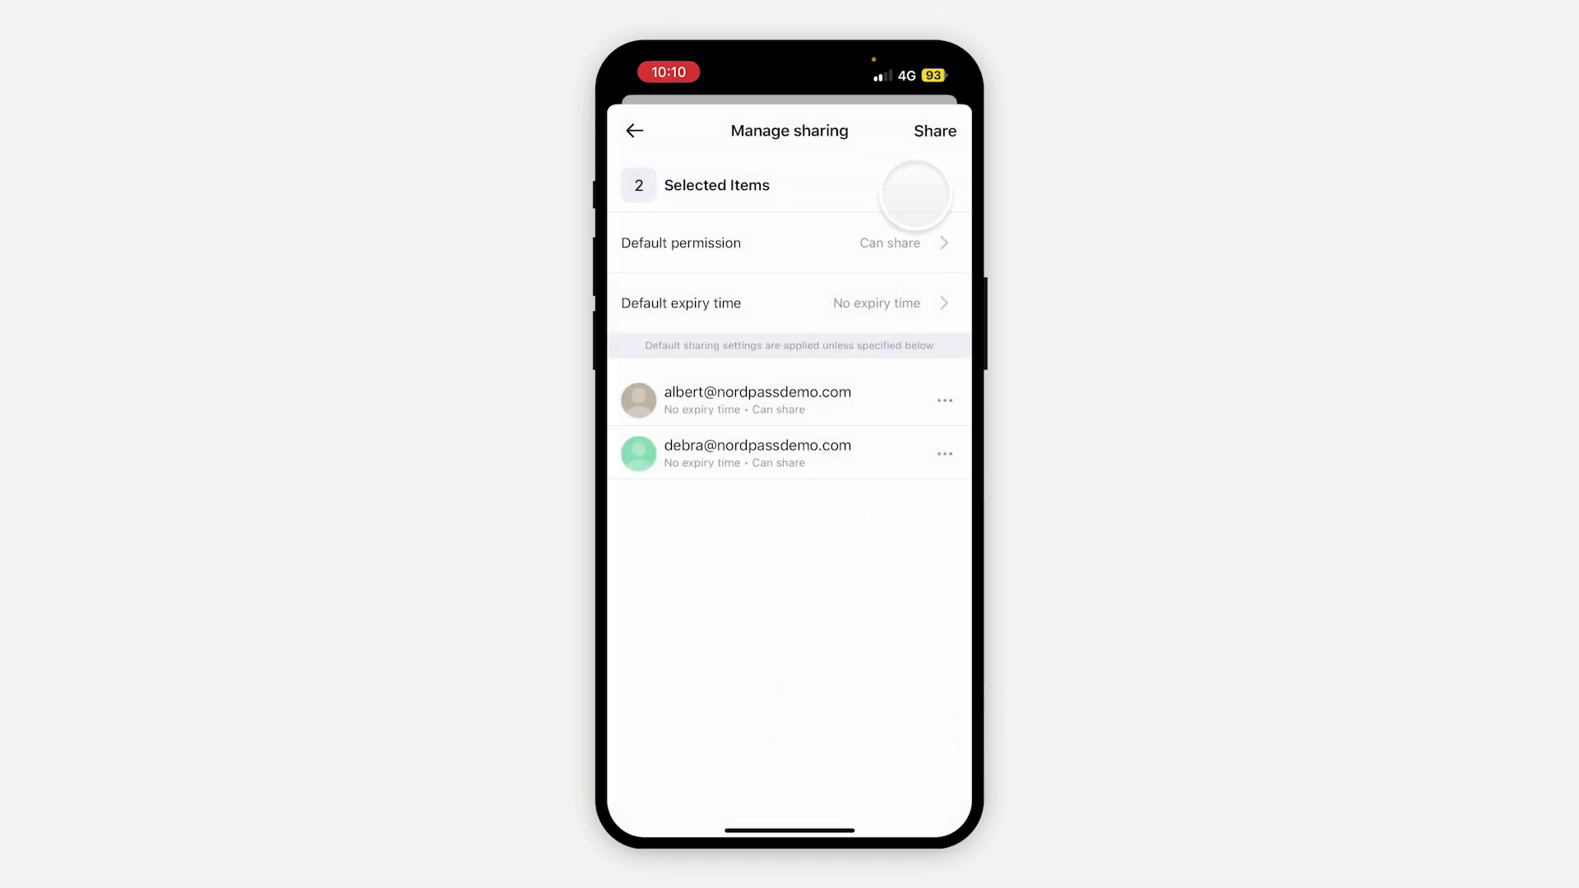
pyautogui.click(935, 132)
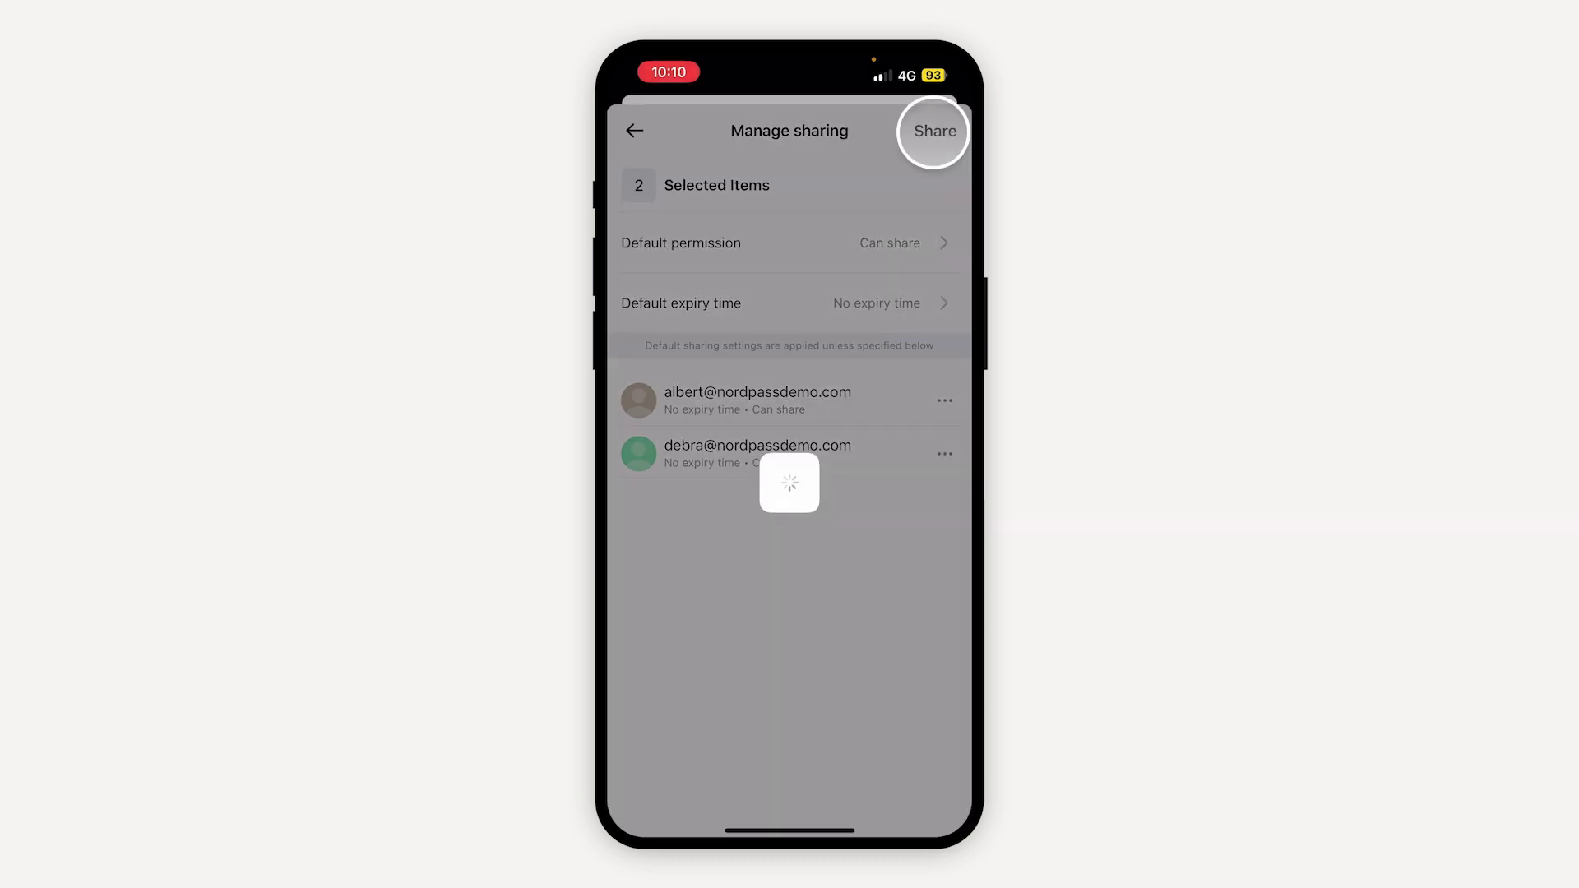